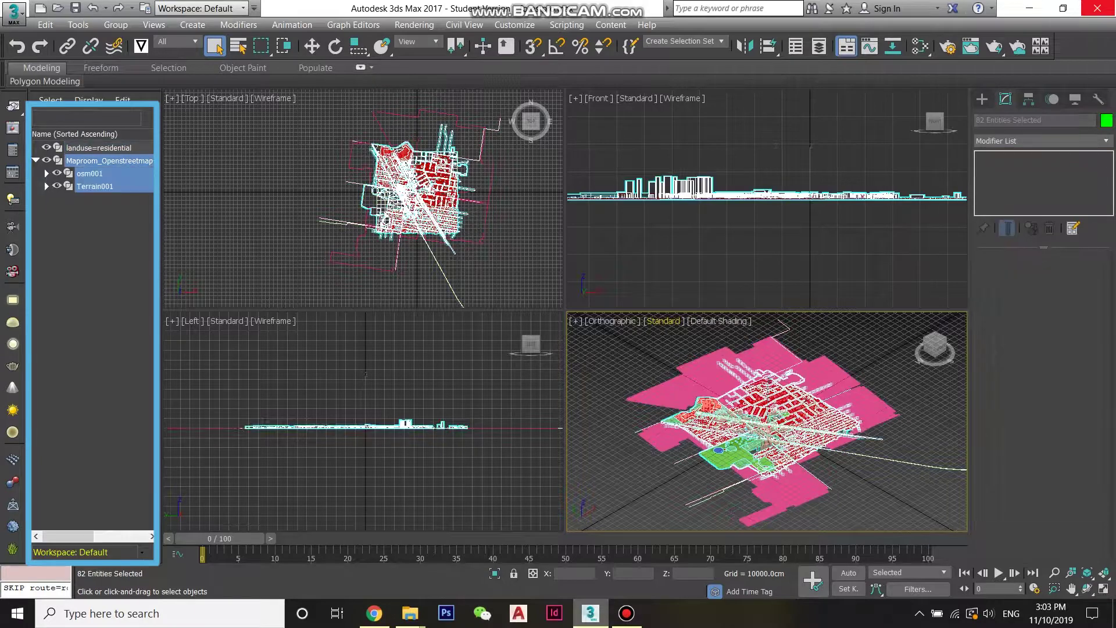
Clone the landuse=residential shape as a copy named 1 and hide the other map objects.
click(99, 147)
right_click(99, 147)
click(236, 222)
text(1)
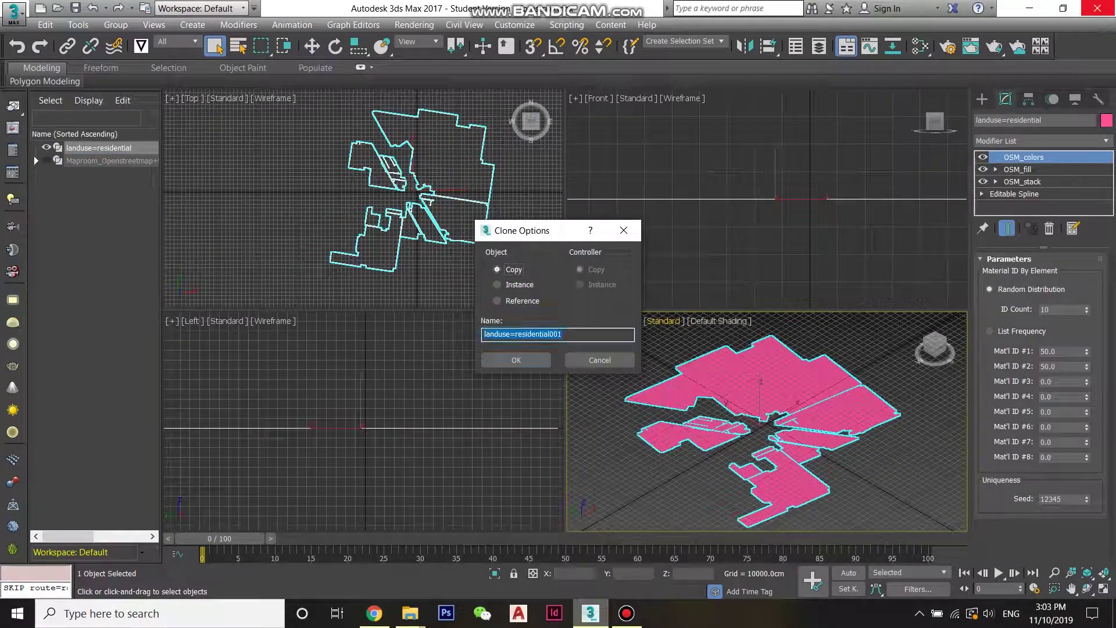
key(Return)
key(alt+h)
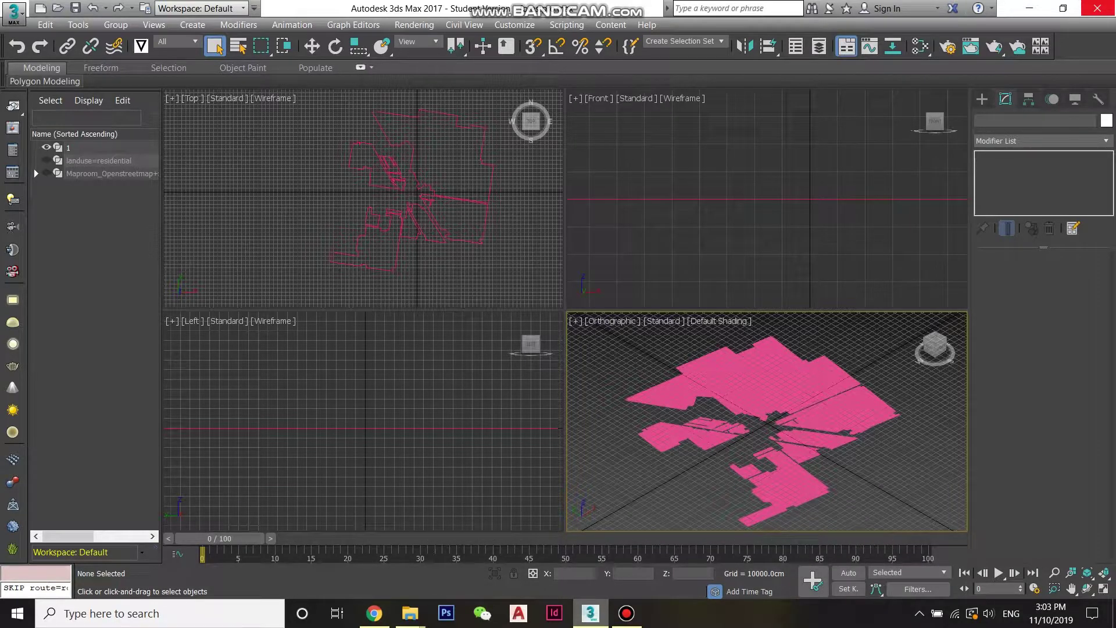
Delete the unwanted splines from shape 1, keeping only the large southern parcel outline.
key(alt+w)
key(ctrl+a)
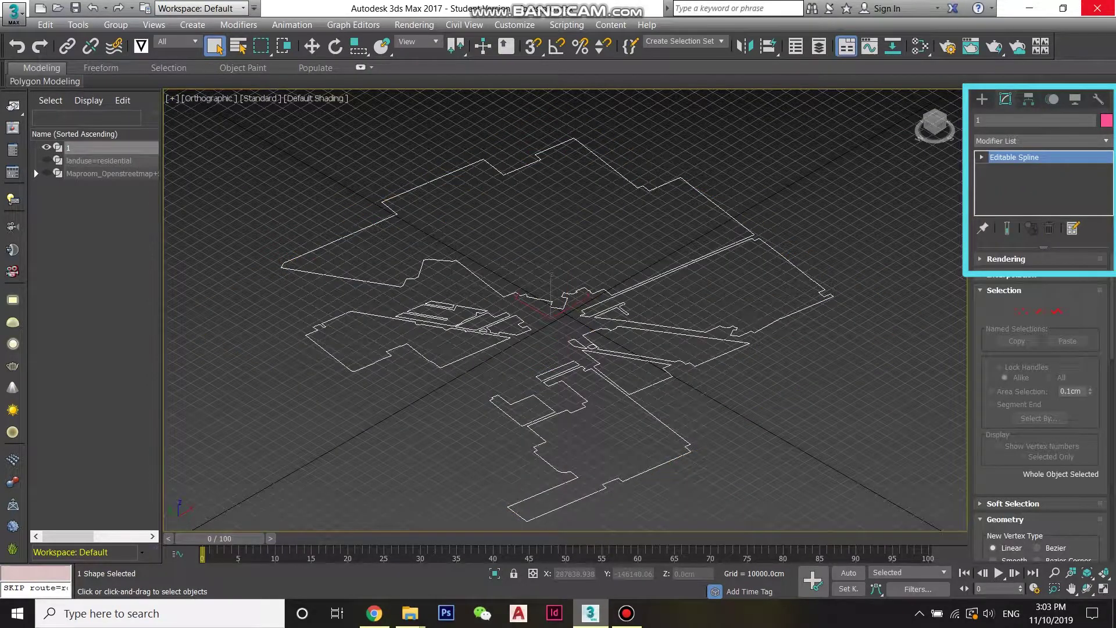
key(2)
key(3)
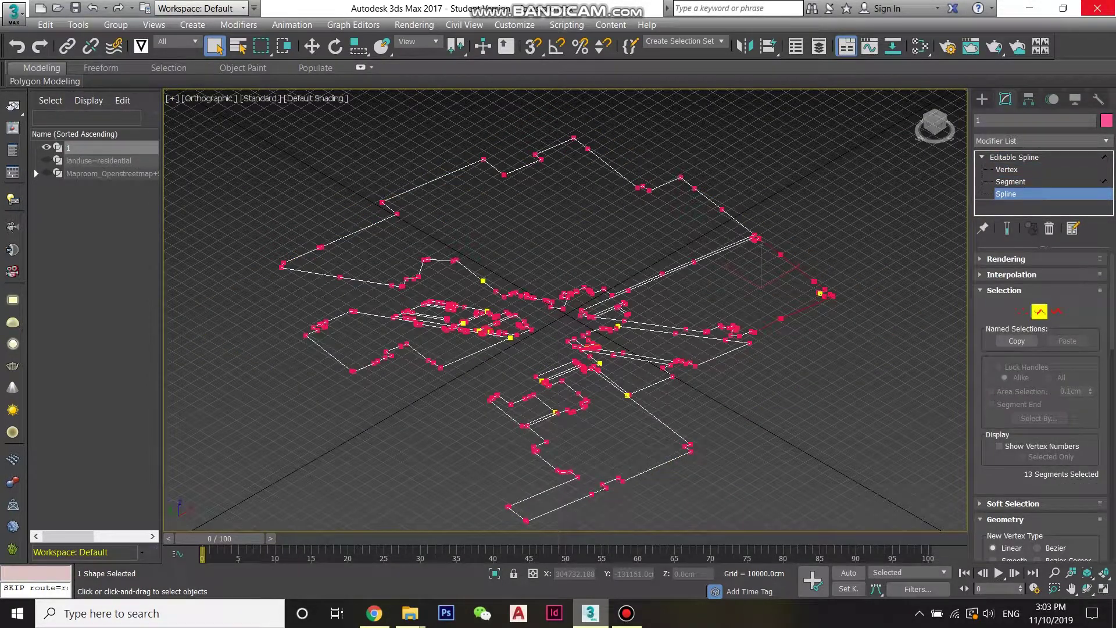
key(Delete)
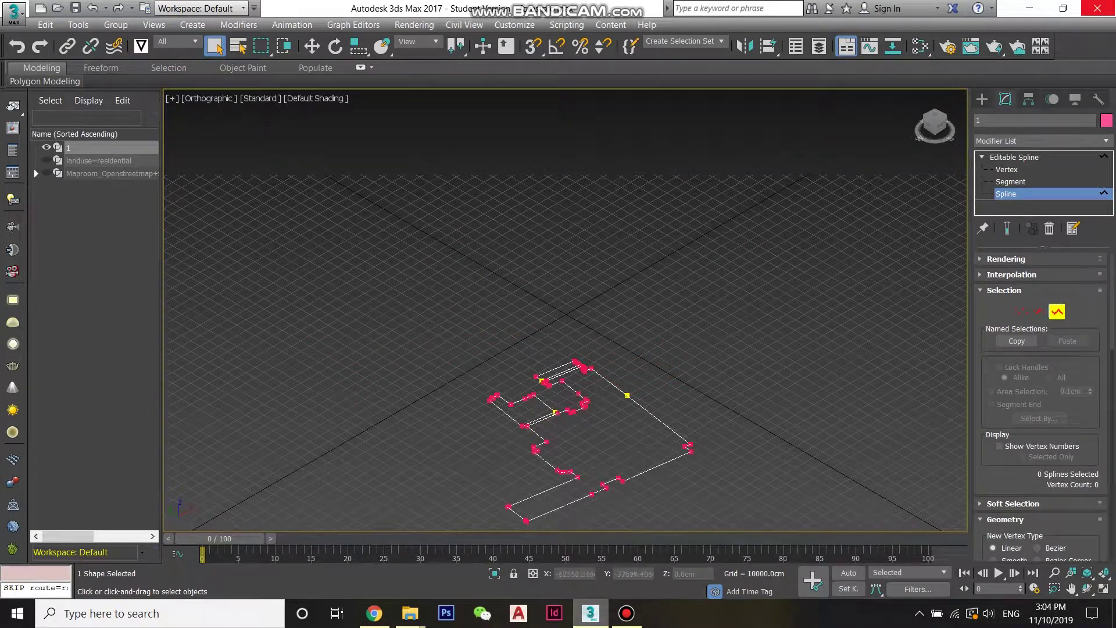
scroll(602, 378, up, 2)
click(1015, 157)
click(982, 157)
Extrude the remaining parcel outline by 20 cm and deselect it.
click(1040, 141)
text(ext)
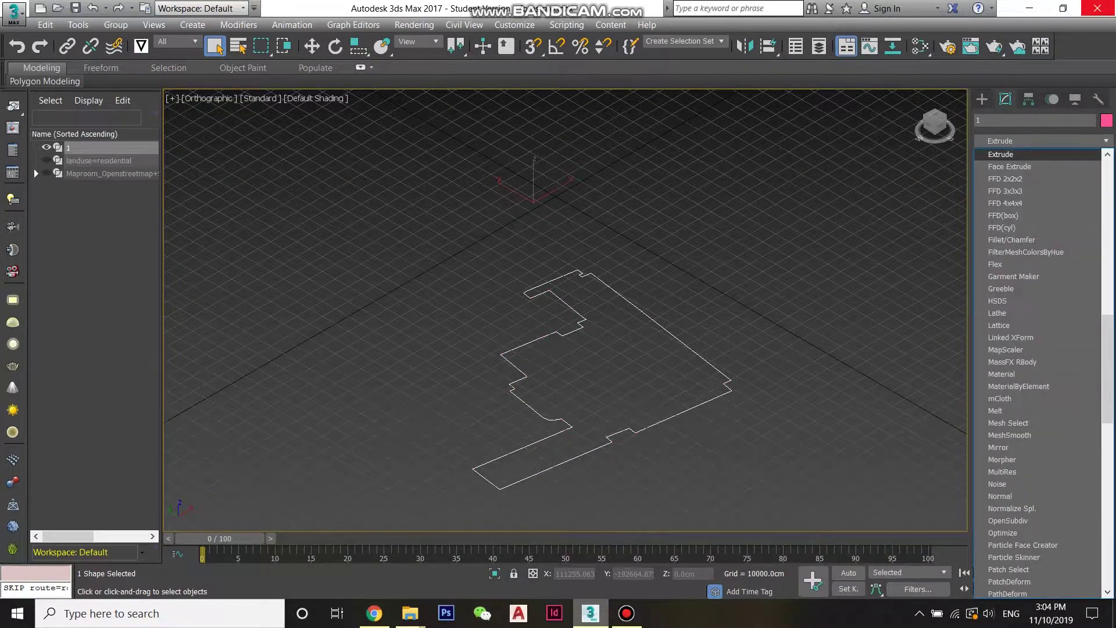
key(Return)
text(20)
key(Return)
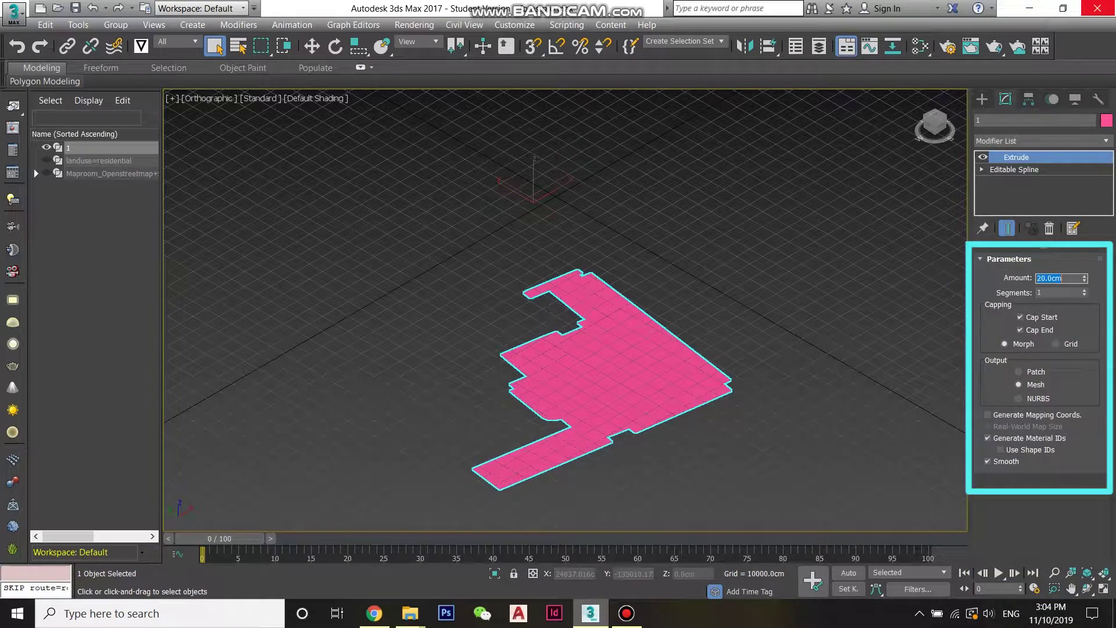
click(814, 326)
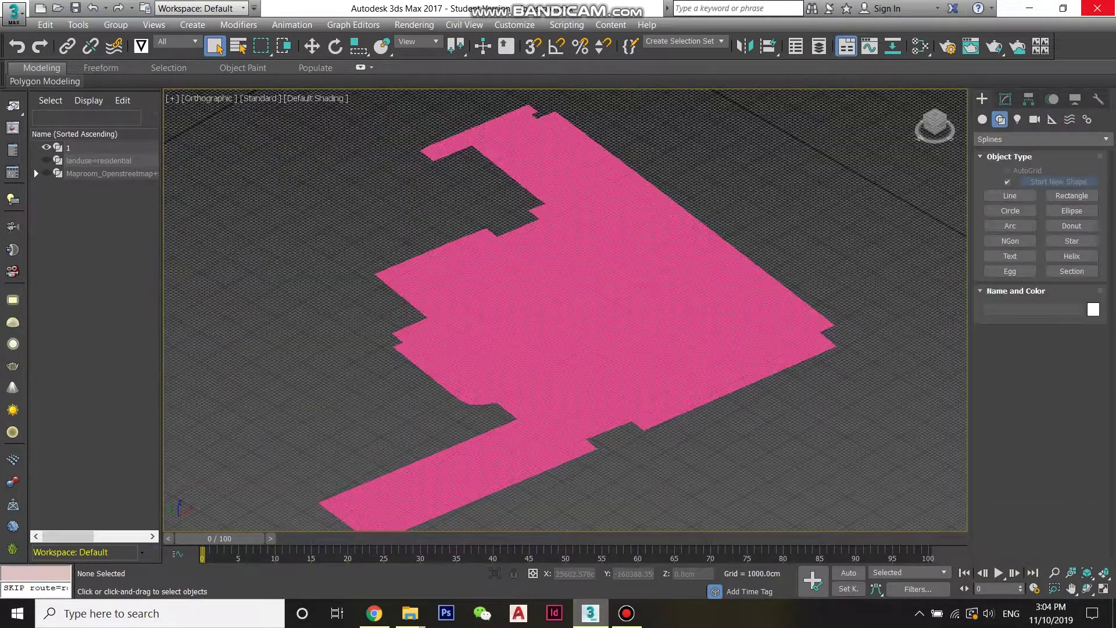
Create a circle with a 50 cm radius near the lower edge of the extruded ground.
click(1010, 210)
drag(618, 441, 625, 440)
double_click(1058, 434)
text(50)
key(Return)
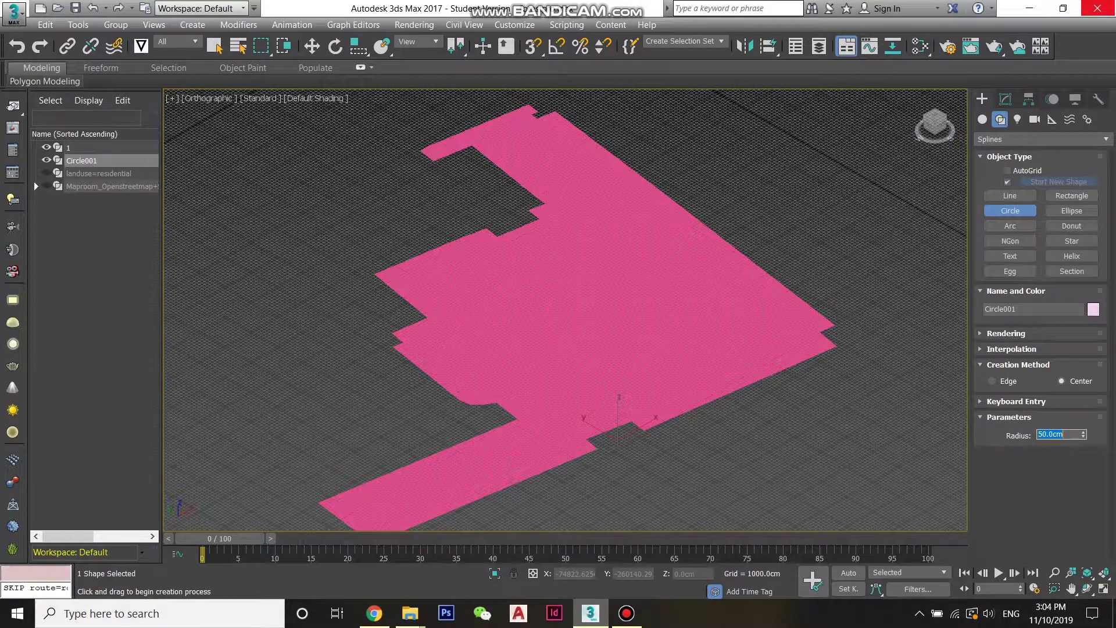
Create a Forest Pro scatter of Wild grass 03 from the Flowers and grass library, using the circle as its area.
key(z)
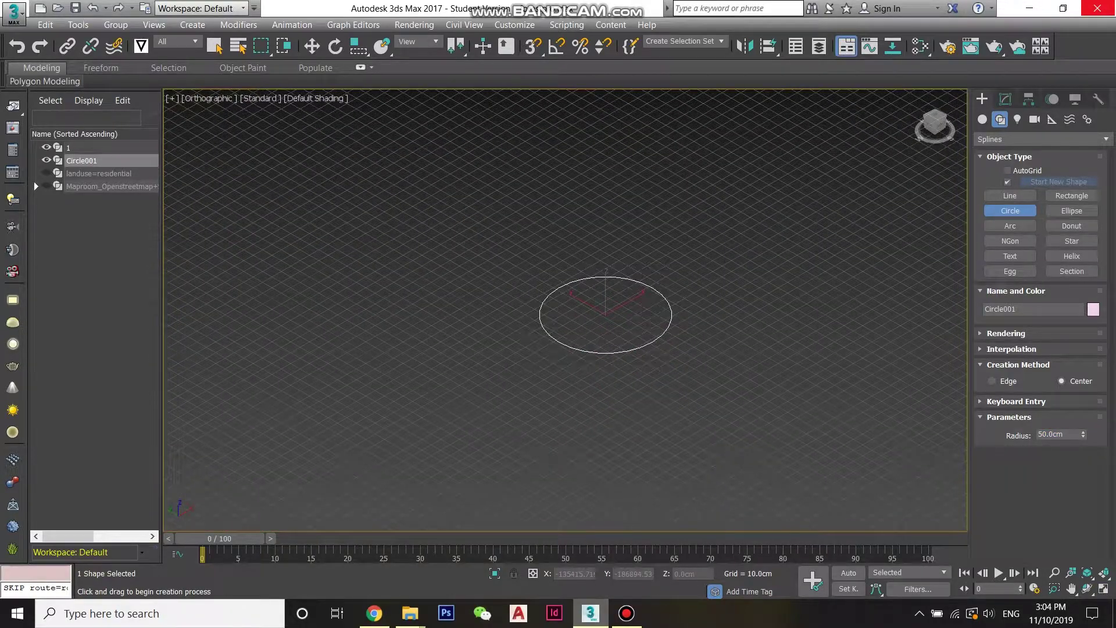
click(982, 120)
click(1043, 140)
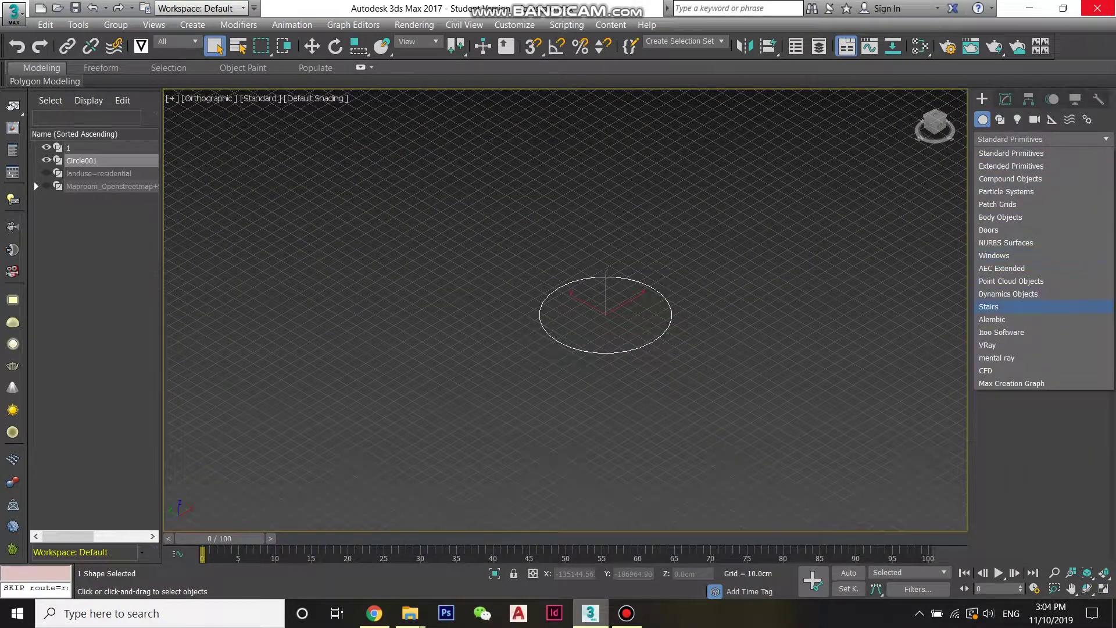
click(1002, 332)
click(1010, 184)
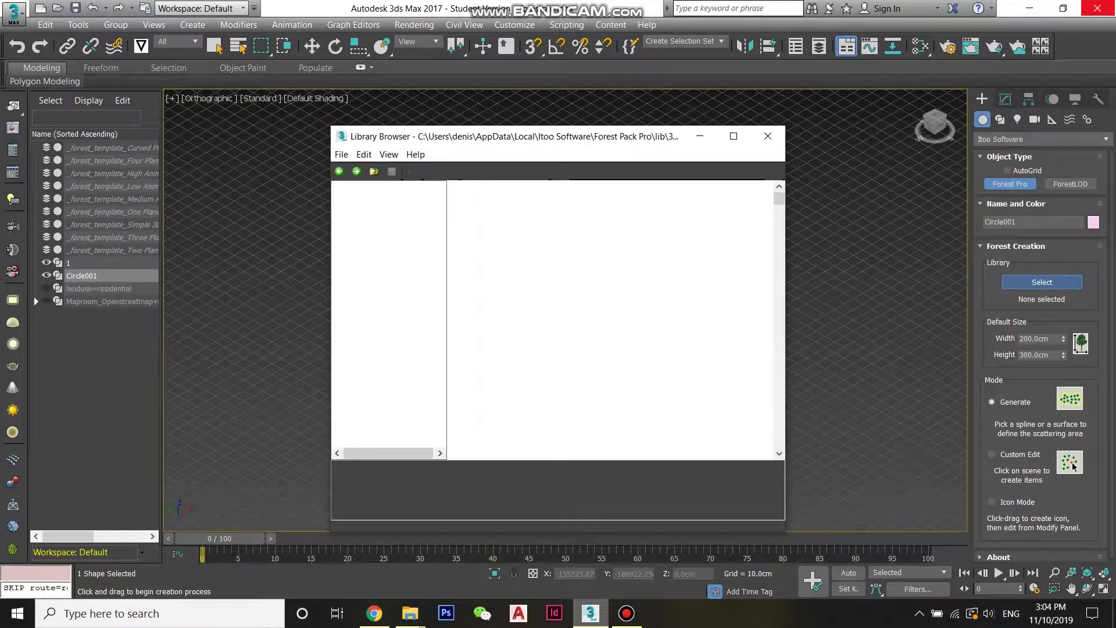
click(412, 239)
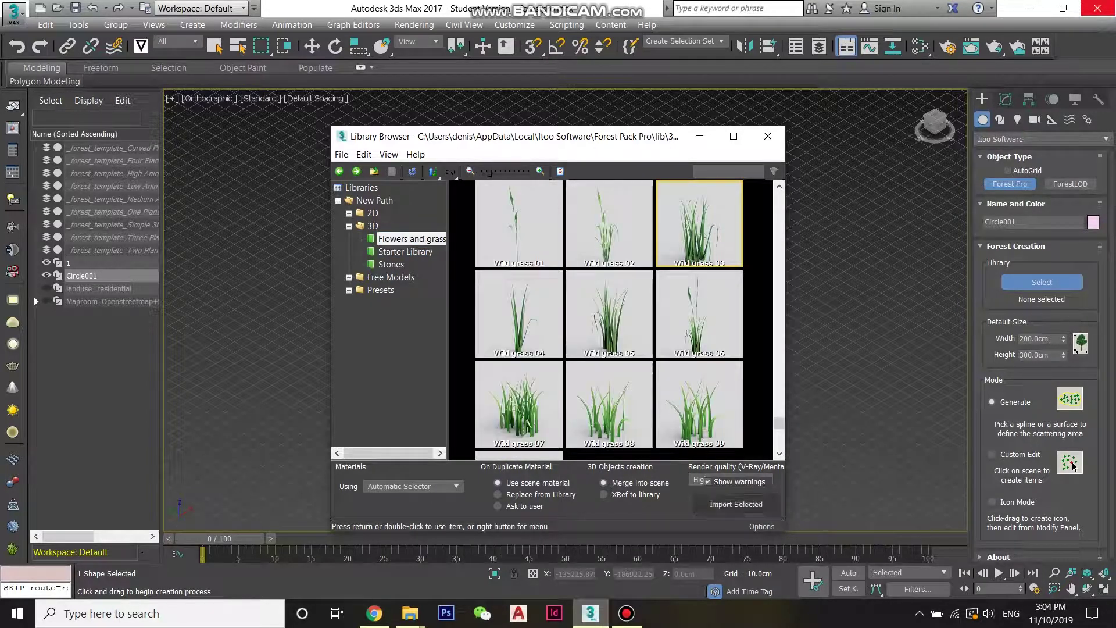
click(736, 504)
click(540, 316)
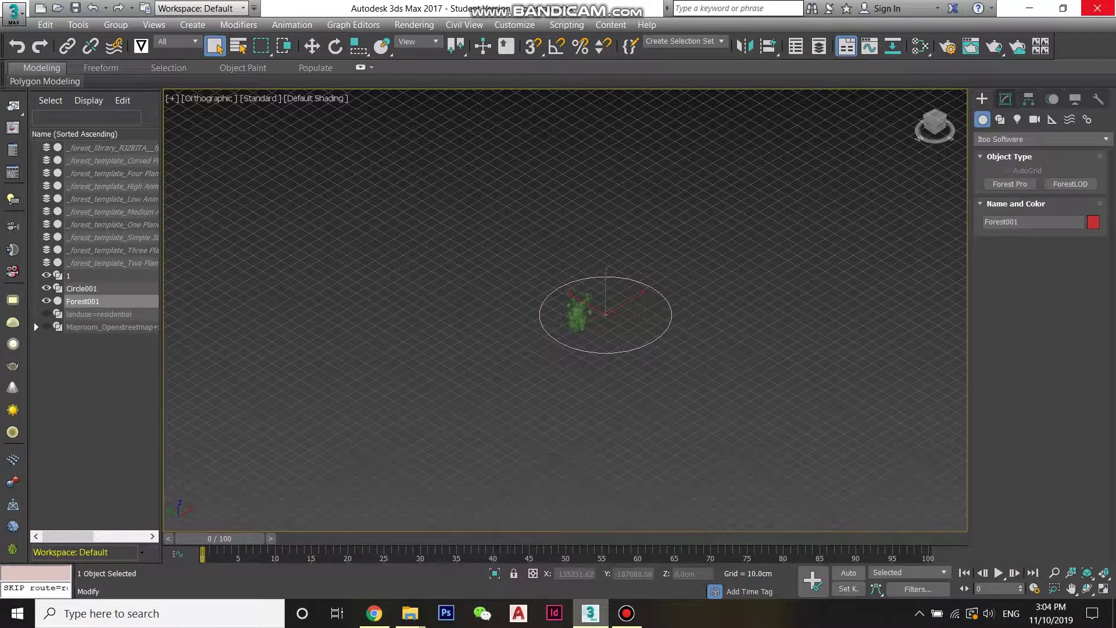
Set the distribution image of the circle's forest object to Full.
click(1006, 98)
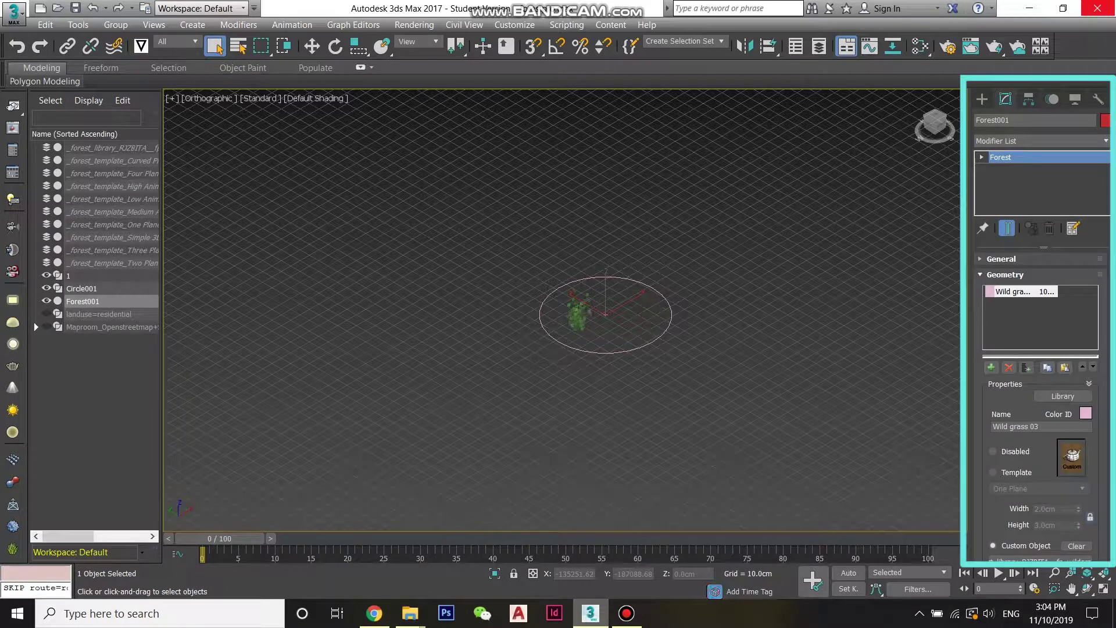
click(1005, 275)
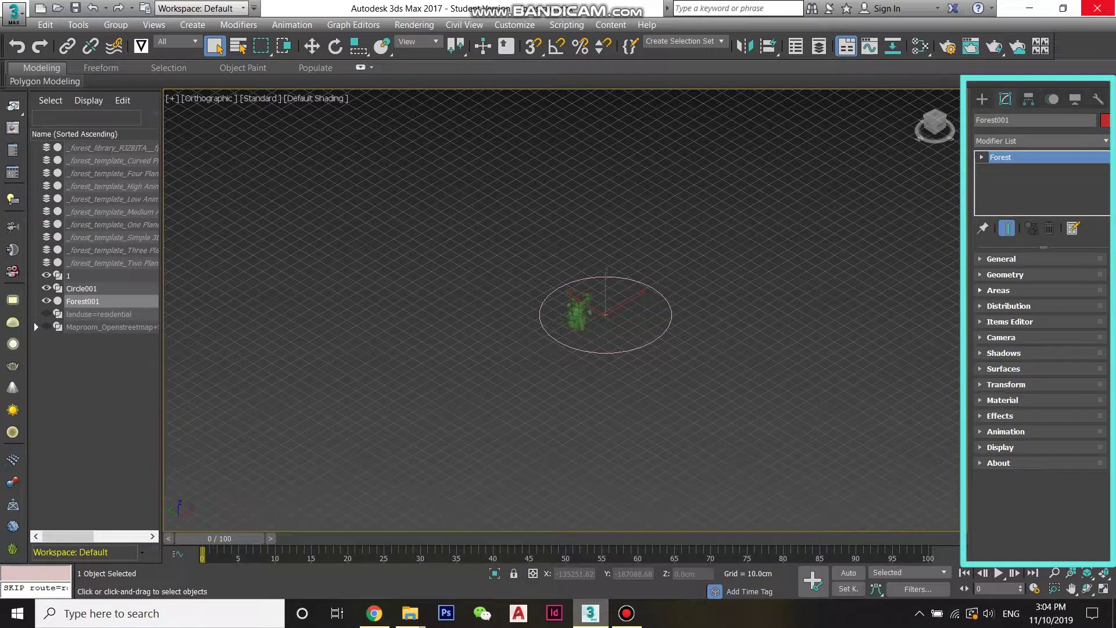
click(1009, 306)
scroll(1041, 407, up, 7)
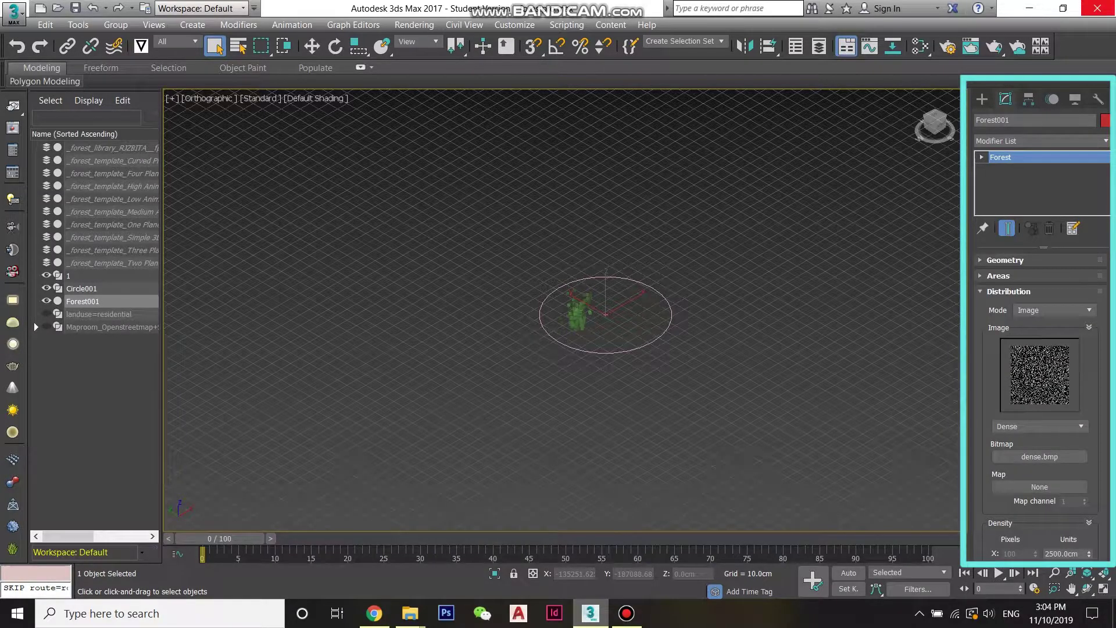
click(1040, 426)
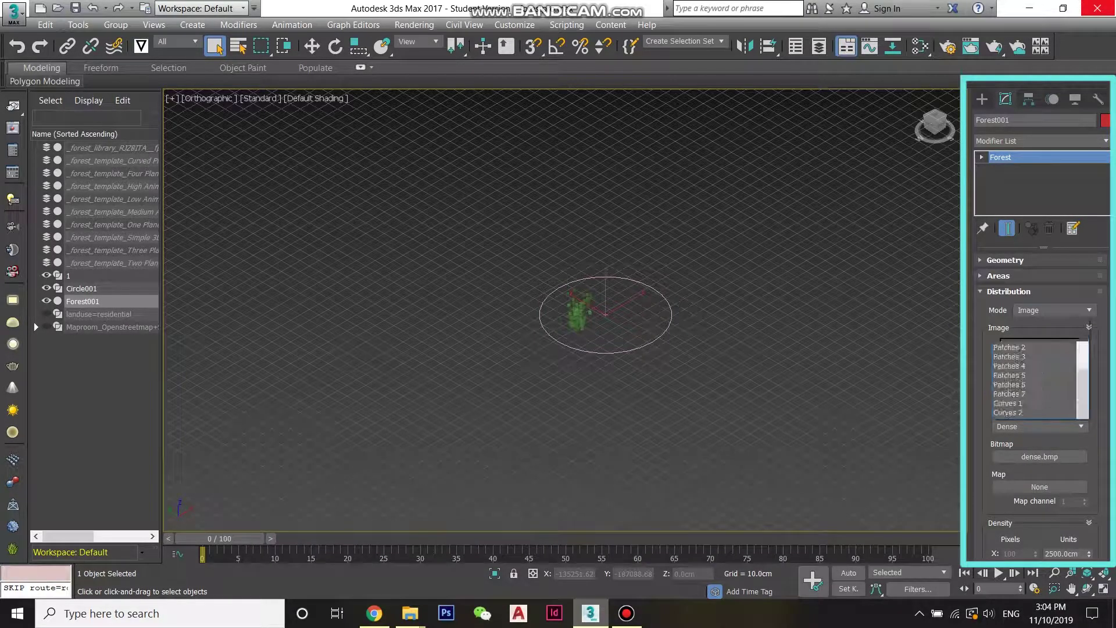
click(1011, 154)
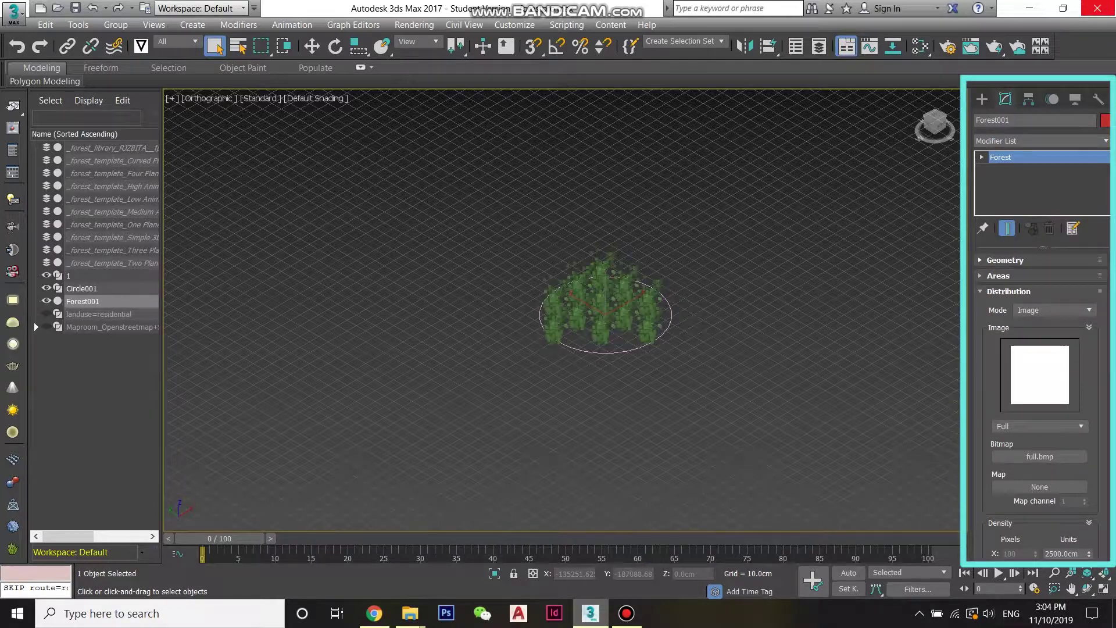
Set the forest's distribution density to 1800 cm in X units.
scroll(1040, 407, down, 6)
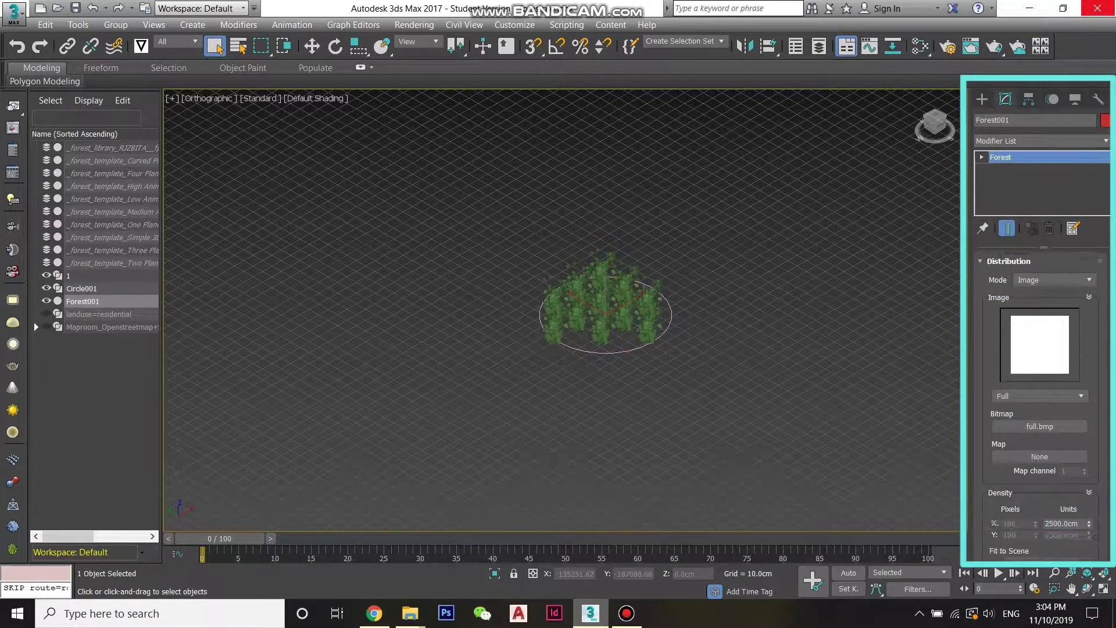
drag(1080, 391, 1041, 391)
text(1800)
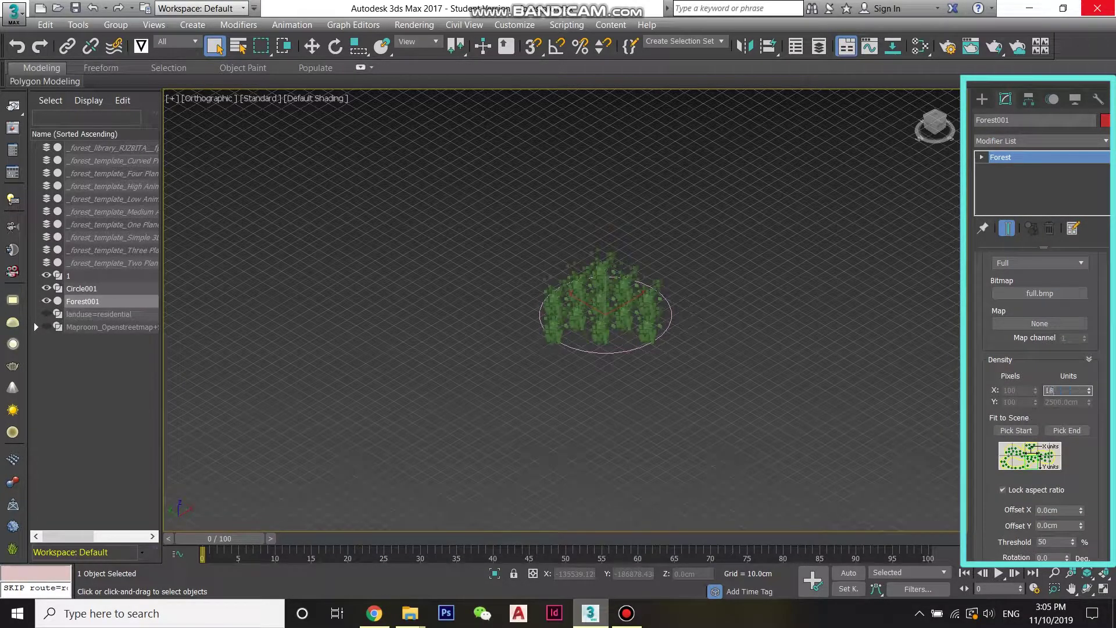
key(Return)
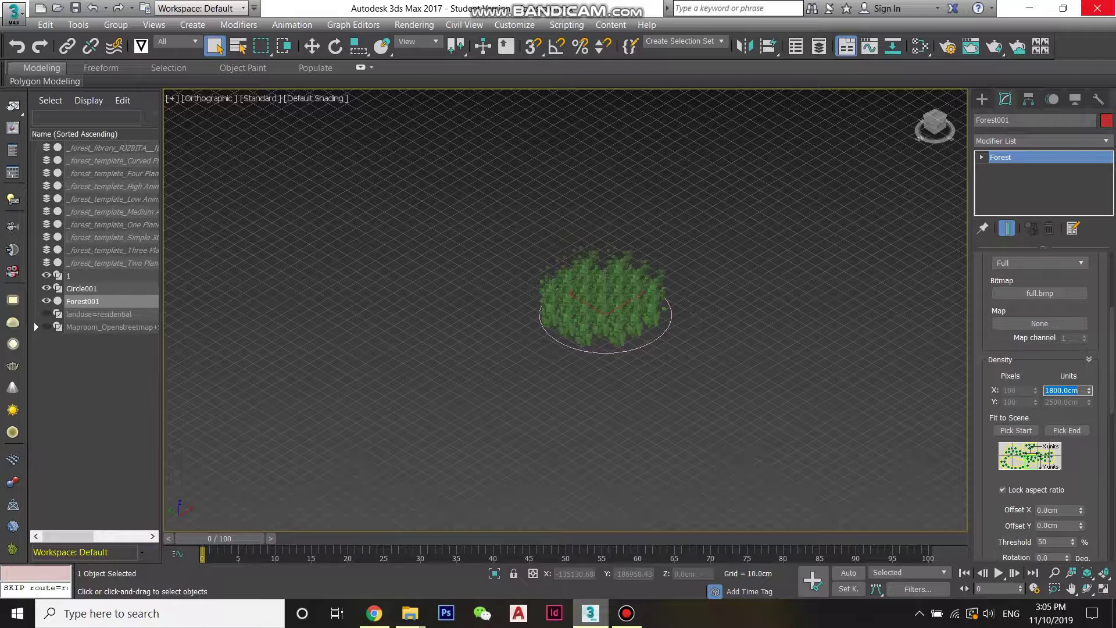
Enable random translation, rotation and scale for the scattered grass, and open its surface settings.
scroll(1040, 407, down, 10)
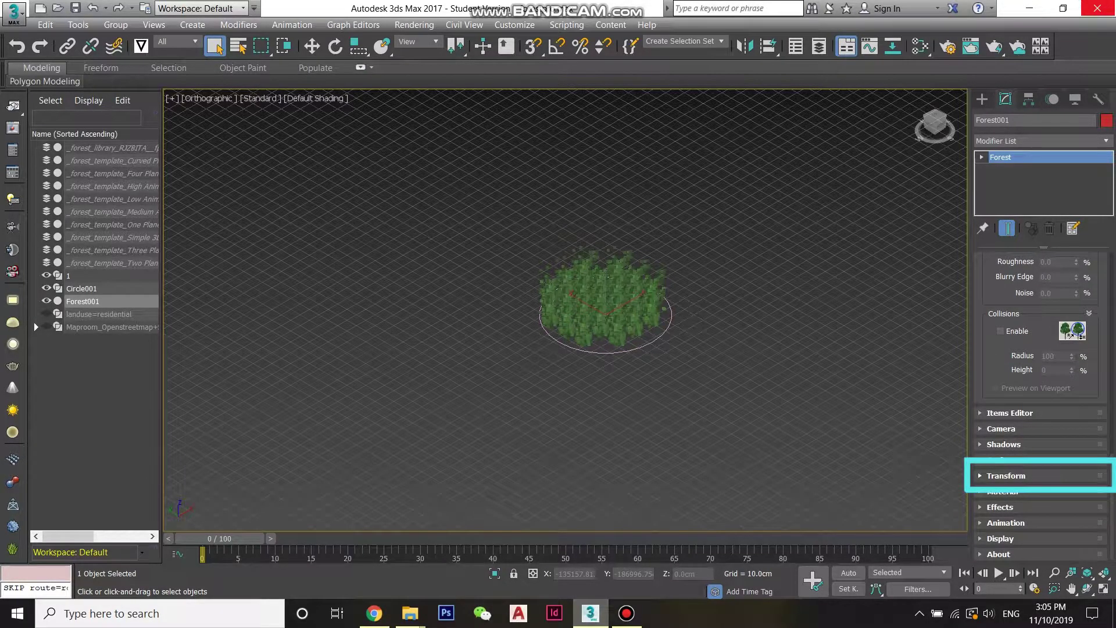
click(1007, 476)
scroll(1041, 407, up, 4)
click(1059, 325)
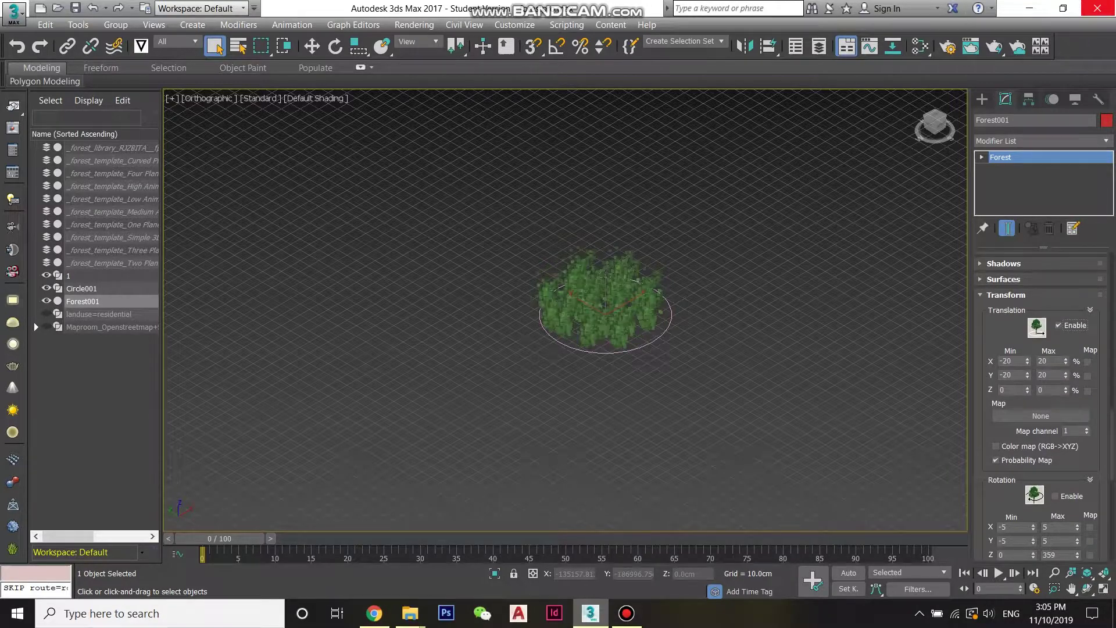
scroll(1041, 407, down, 4)
click(1055, 388)
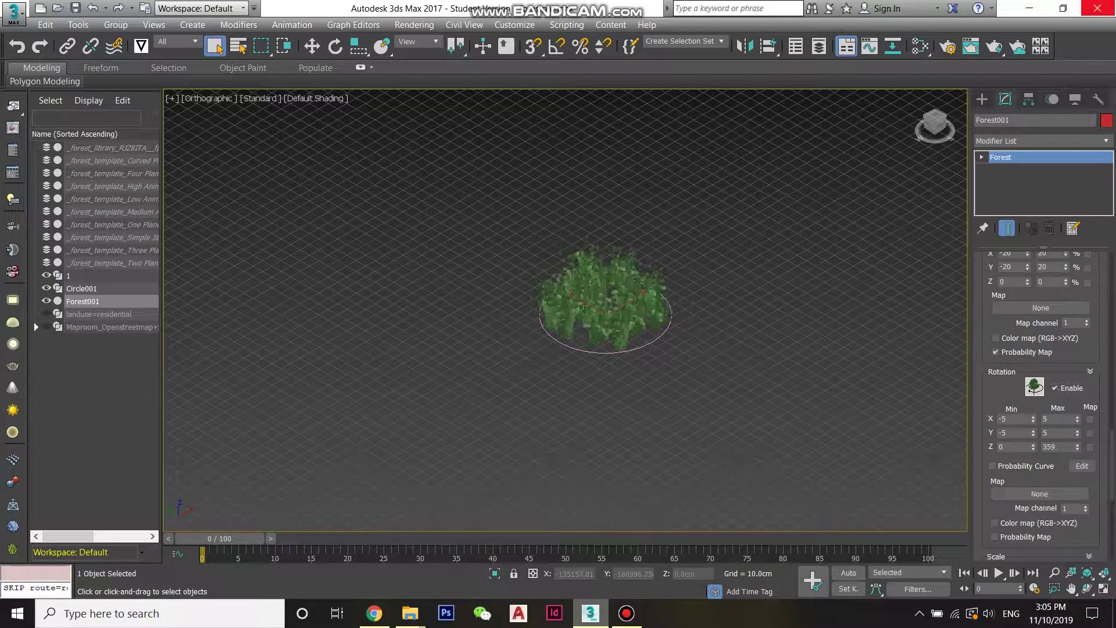
scroll(1041, 407, down, 3)
click(1055, 454)
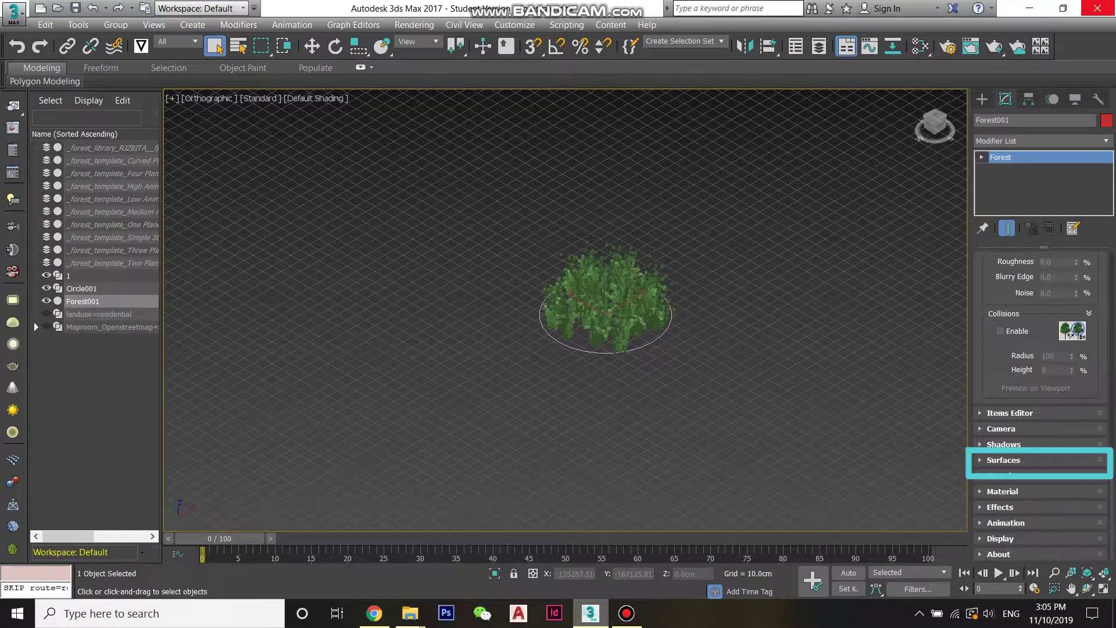
click(1001, 460)
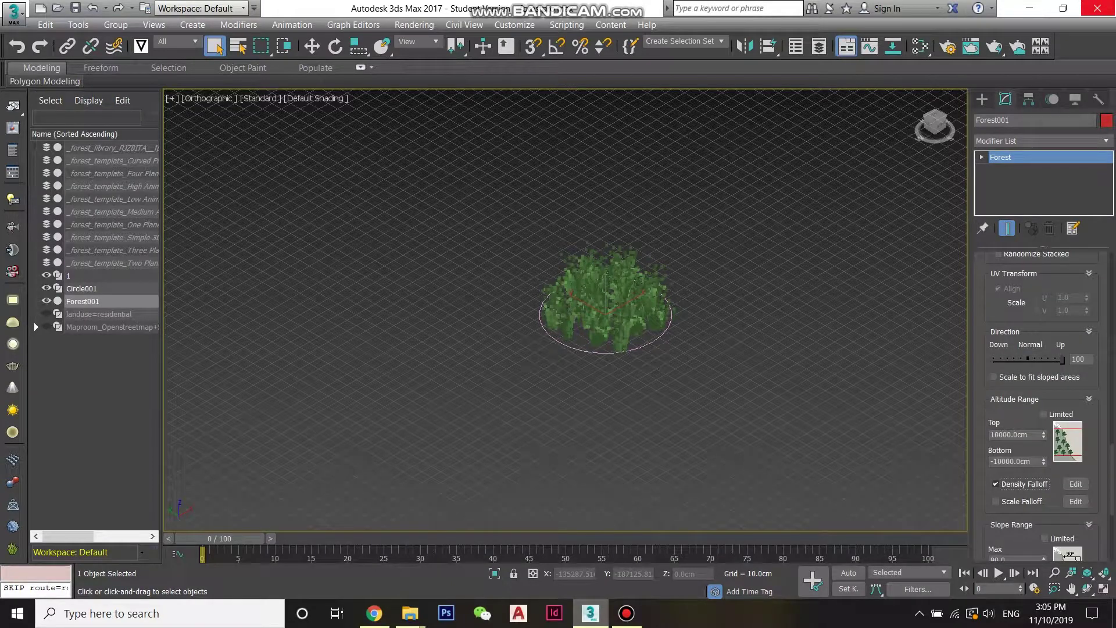
Rename the circle's forest object to grass_clump.
right_click(137, 302)
click(163, 314)
text(grass_clump)
key(Return)
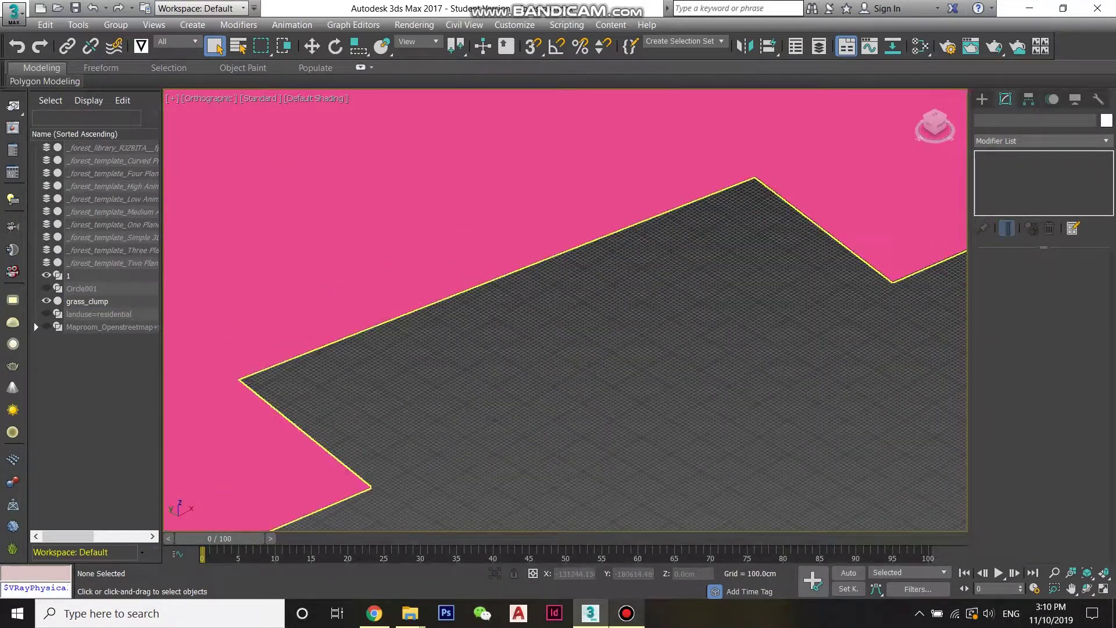
Create a new Forest Pro scatter on the extruded ground 1 with camera clipping enabled.
click(454, 233)
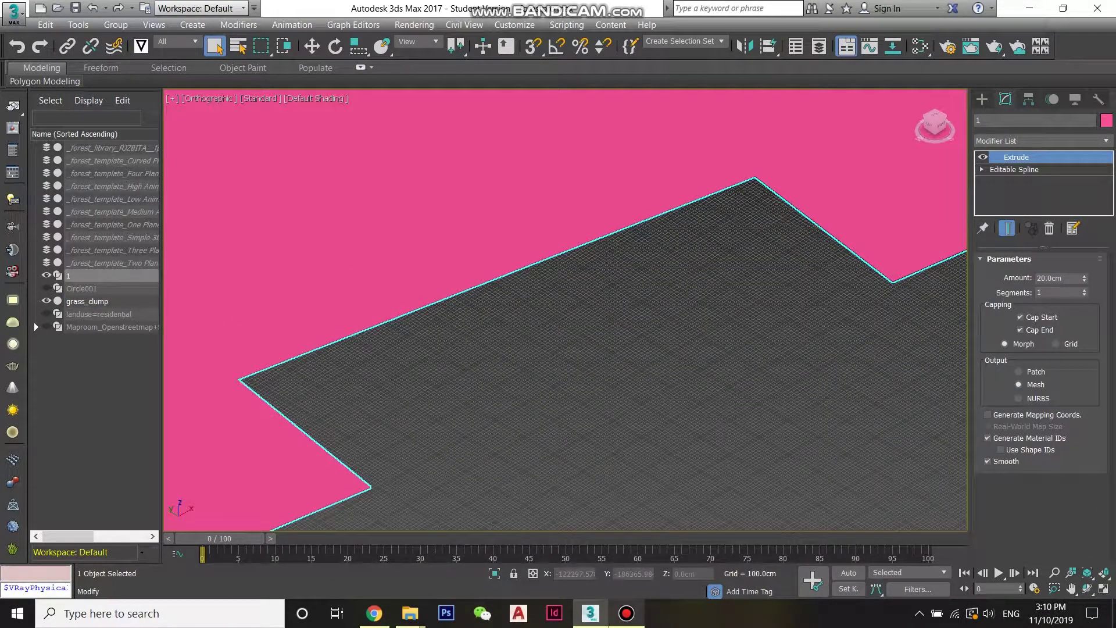
click(982, 99)
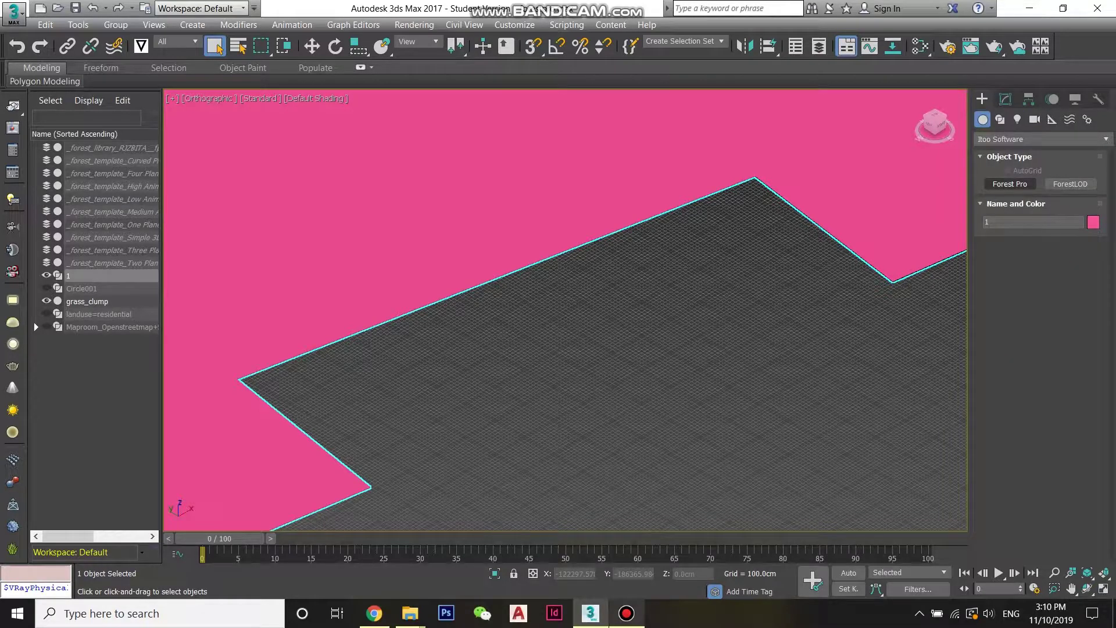
click(1010, 183)
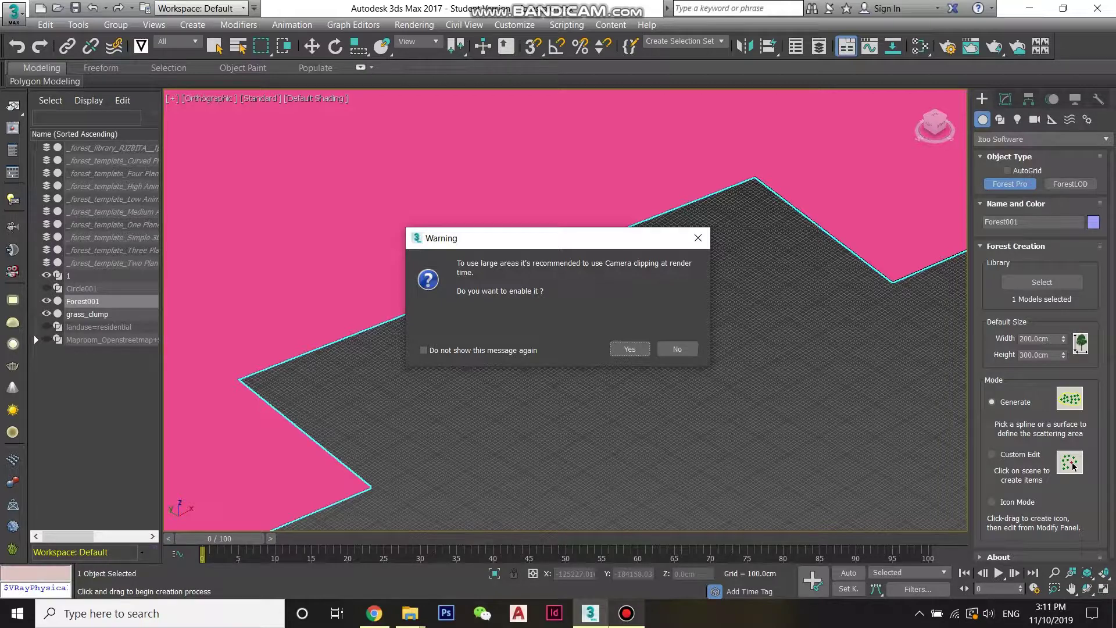
key(Return)
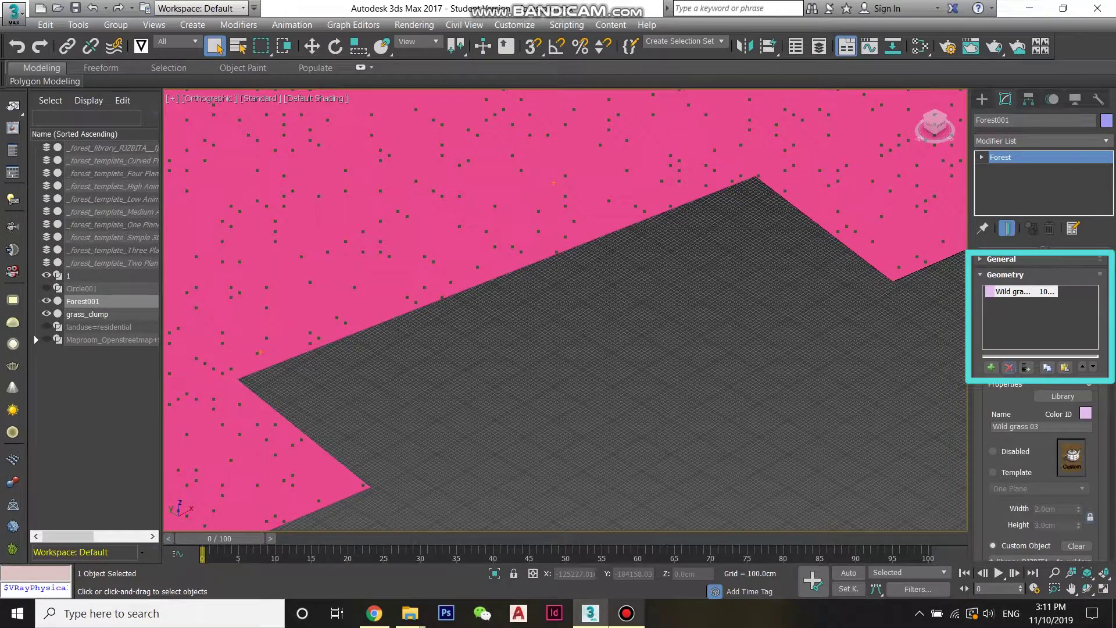
Replace the wild grass item in the forest's geometry with a new custom-object item that uses grass_clump.
click(1009, 367)
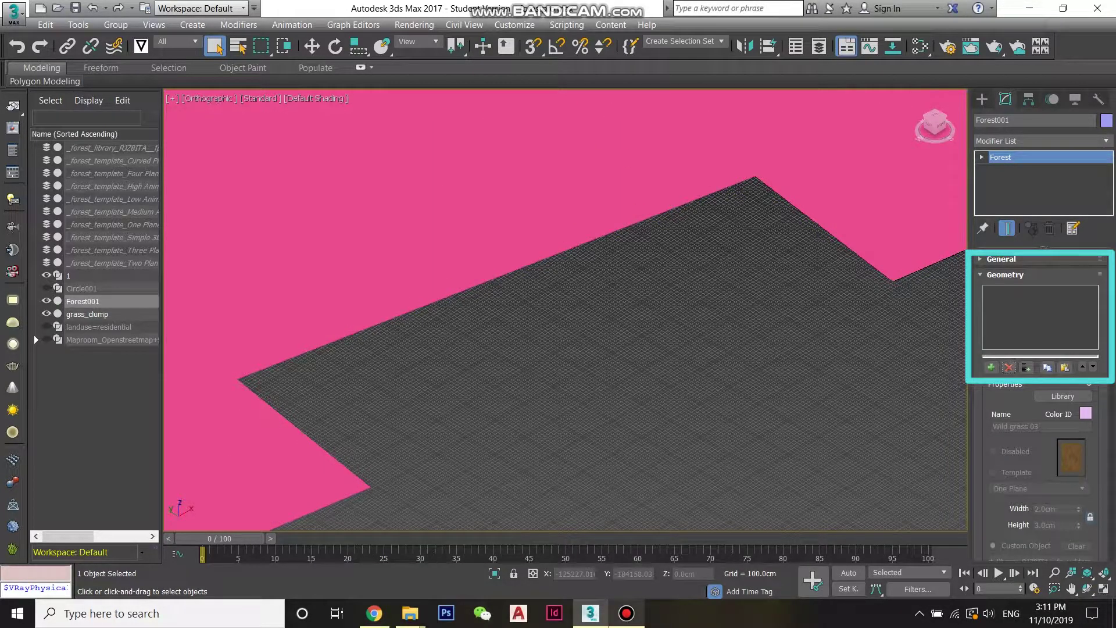
click(991, 368)
scroll(1041, 407, down, 3)
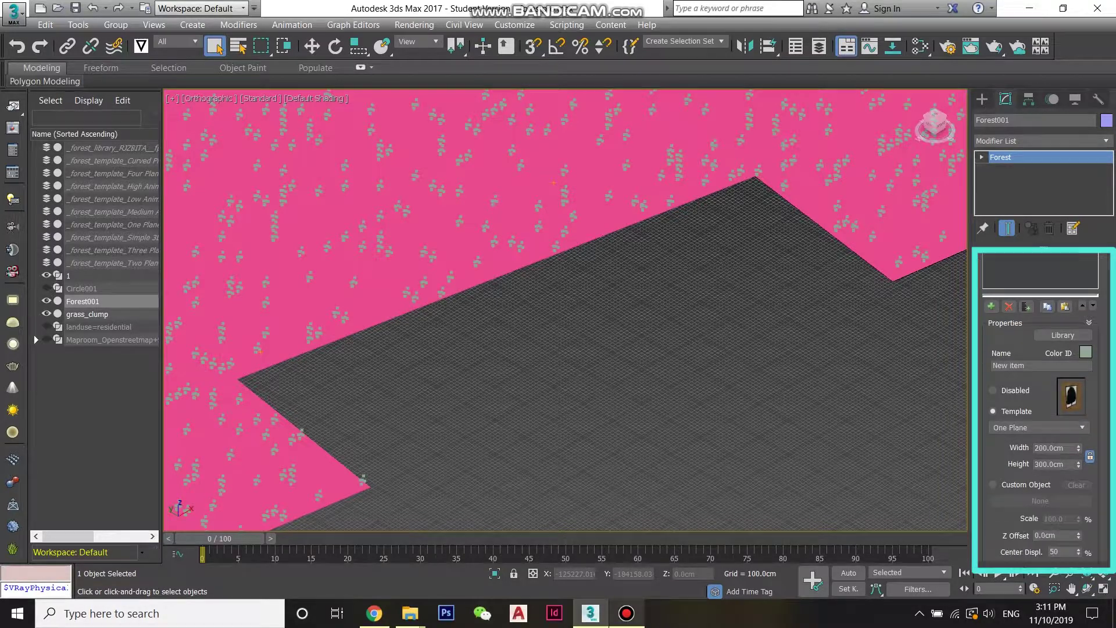
click(993, 485)
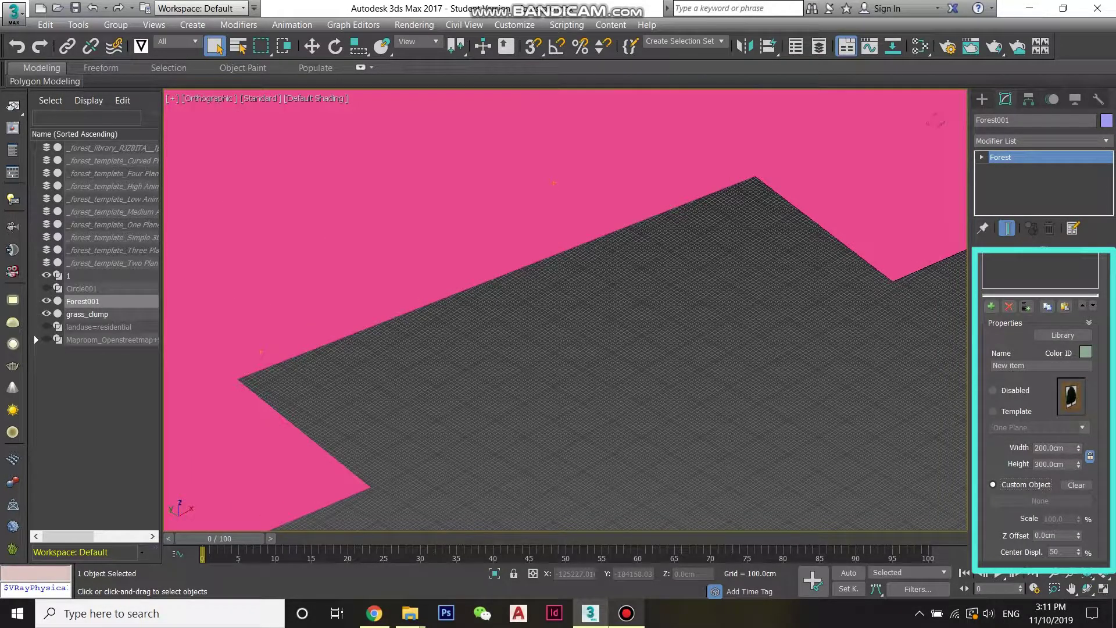
click(1040, 500)
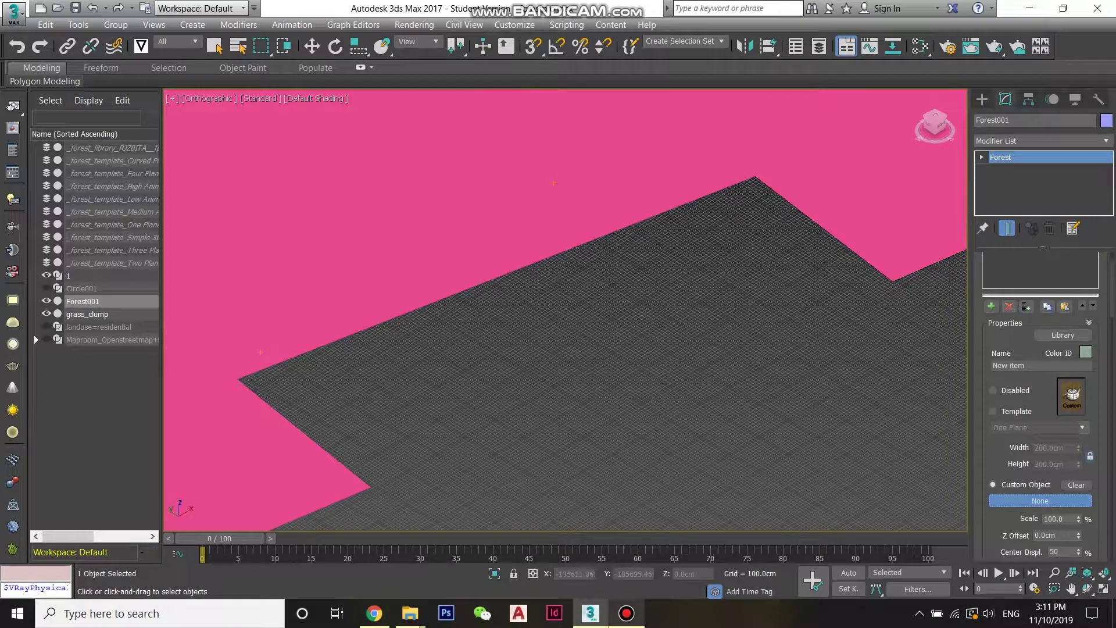
click(596, 391)
scroll(1040, 406, down, 2)
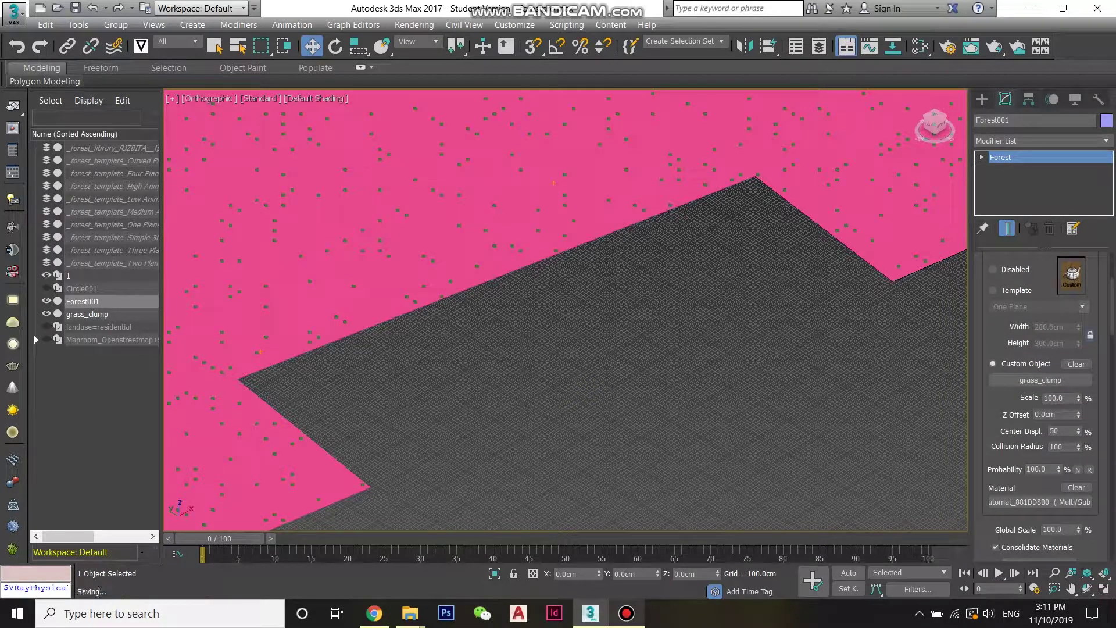
Change the grass scatter's distribution map to the Full pattern.
scroll(1041, 407, up, 3)
click(1005, 275)
scroll(1041, 386, down, 3)
click(1040, 386)
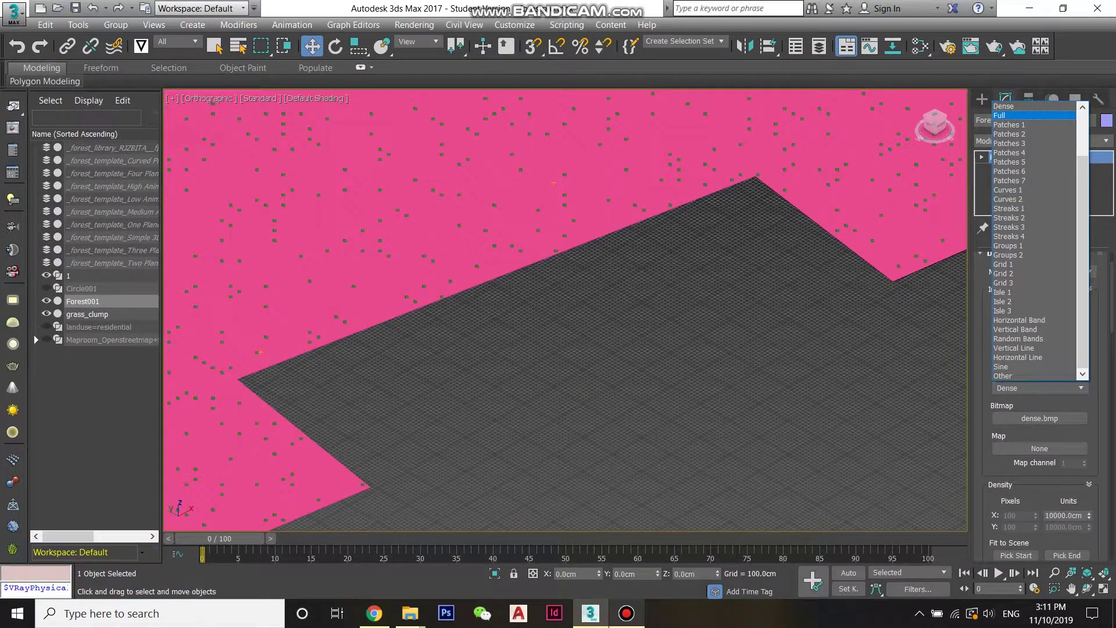
click(1015, 116)
scroll(1041, 386, down, 1)
scroll(1041, 387, up, 2)
click(1011, 269)
Enable random translation, rotation and scale for the grass clumps scattered on ground 1.
click(1009, 347)
click(1059, 378)
scroll(1041, 386, down, 6)
click(1056, 431)
scroll(1041, 432, down, 2)
click(1056, 529)
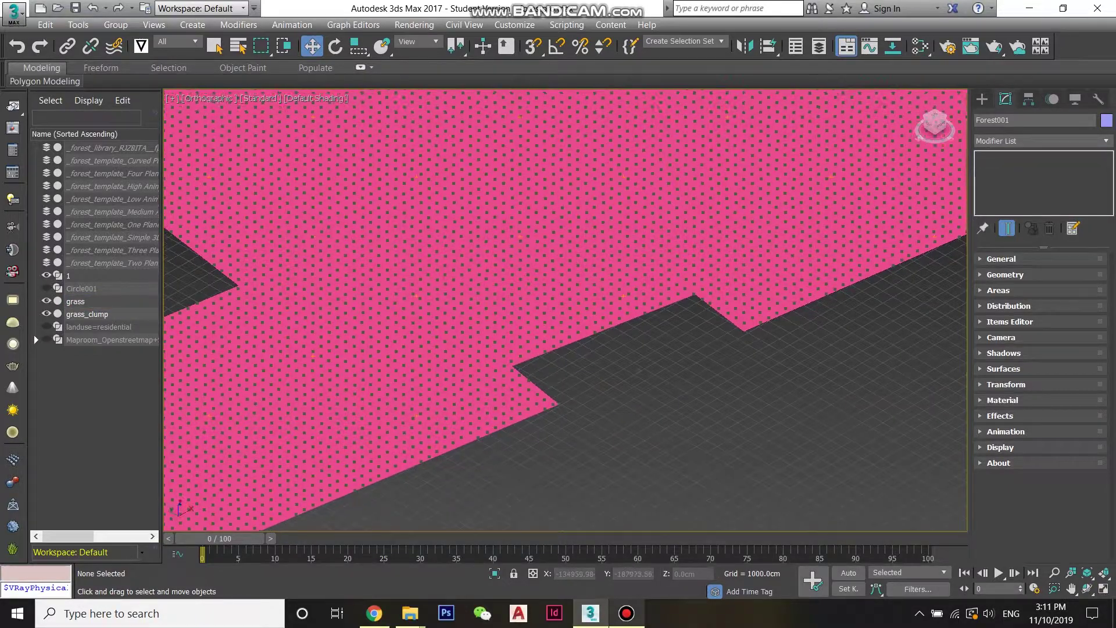
scroll(637, 485, down, 7)
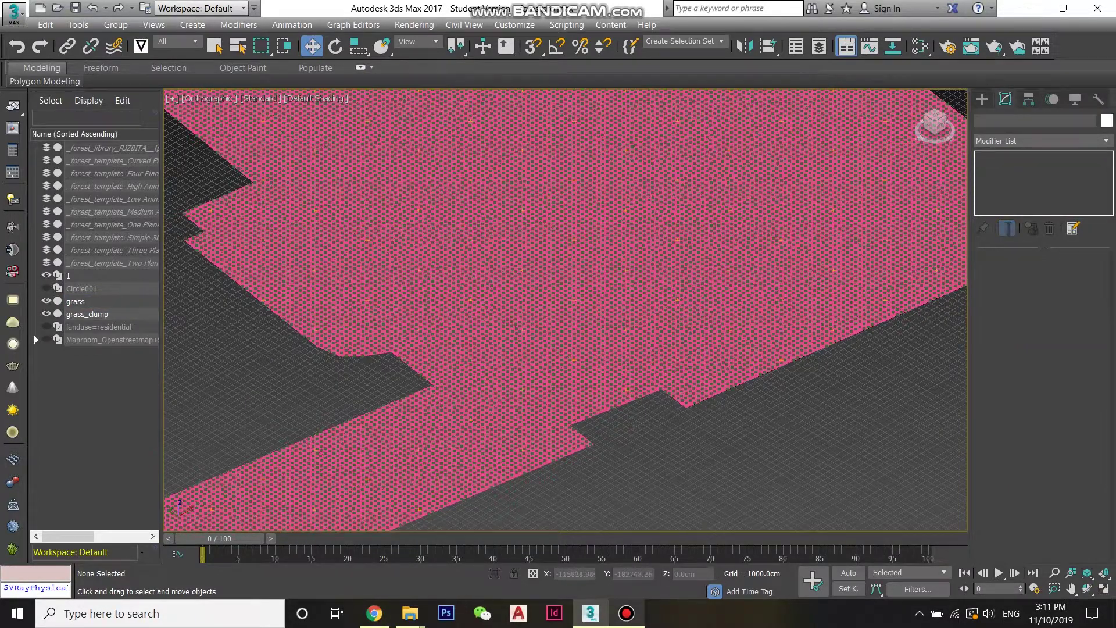
middle_drag(735, 324, 631, 362)
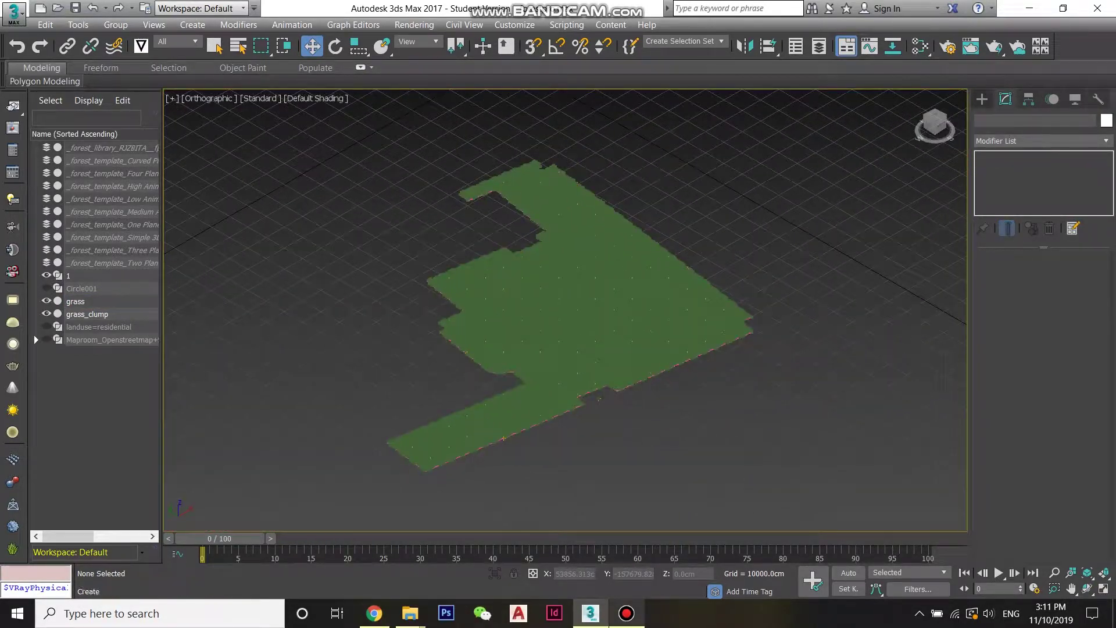
Create a VRaySun aimed at the grass-covered ground and add the automatic VRaySky environment map.
click(982, 100)
click(1018, 120)
click(1070, 200)
drag(751, 150, 572, 289)
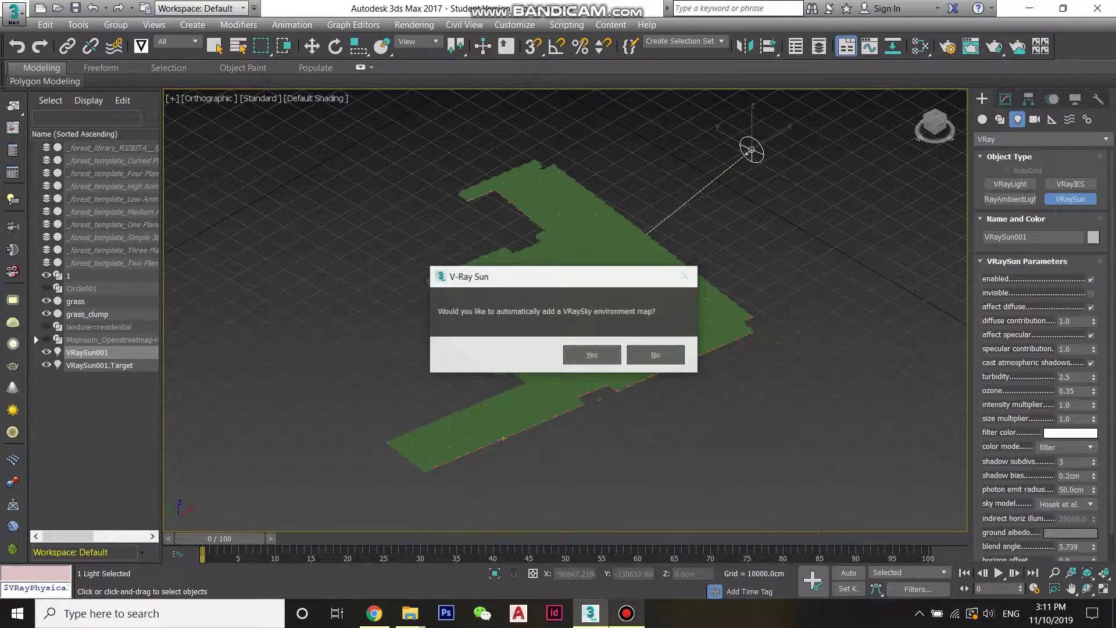
click(592, 354)
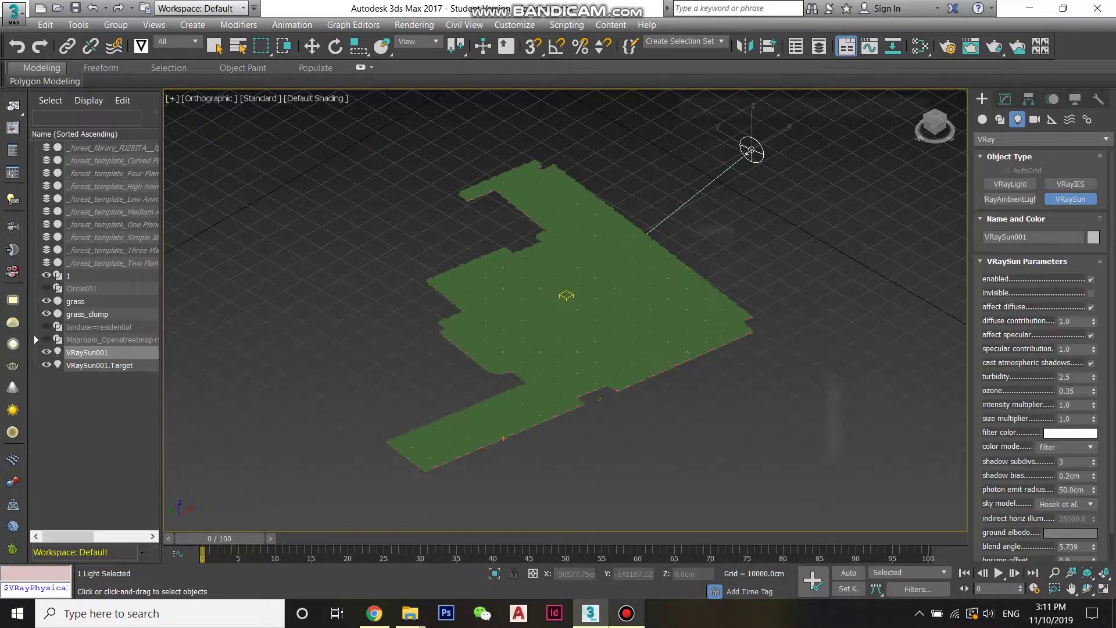
Set the environment's exposure control to VRay Exposure Control.
key(8)
click(755, 280)
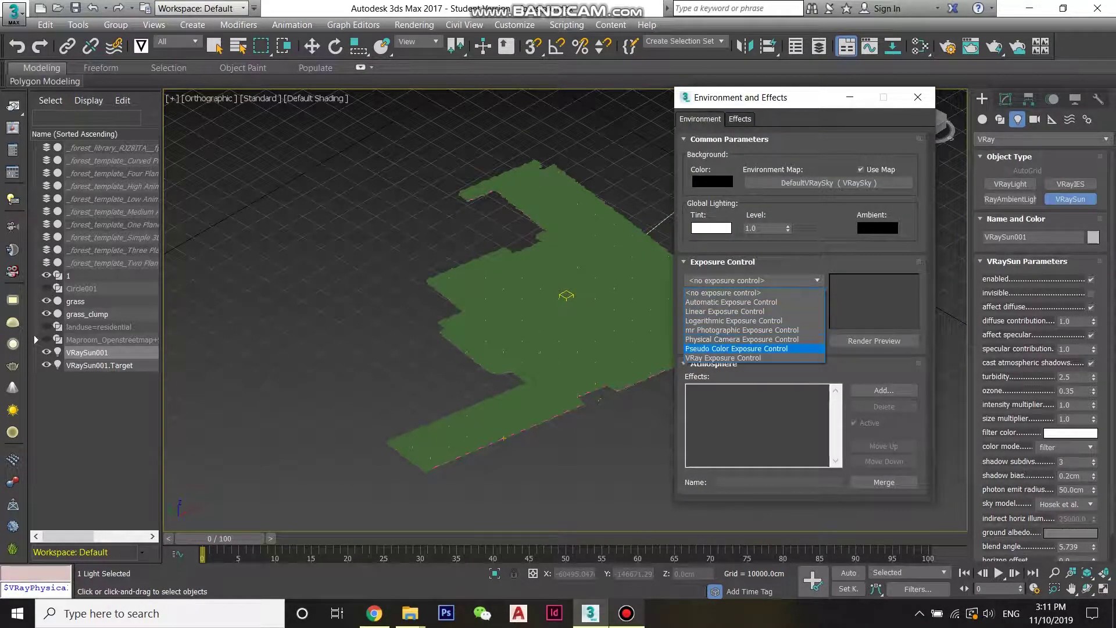
click(724, 358)
click(918, 97)
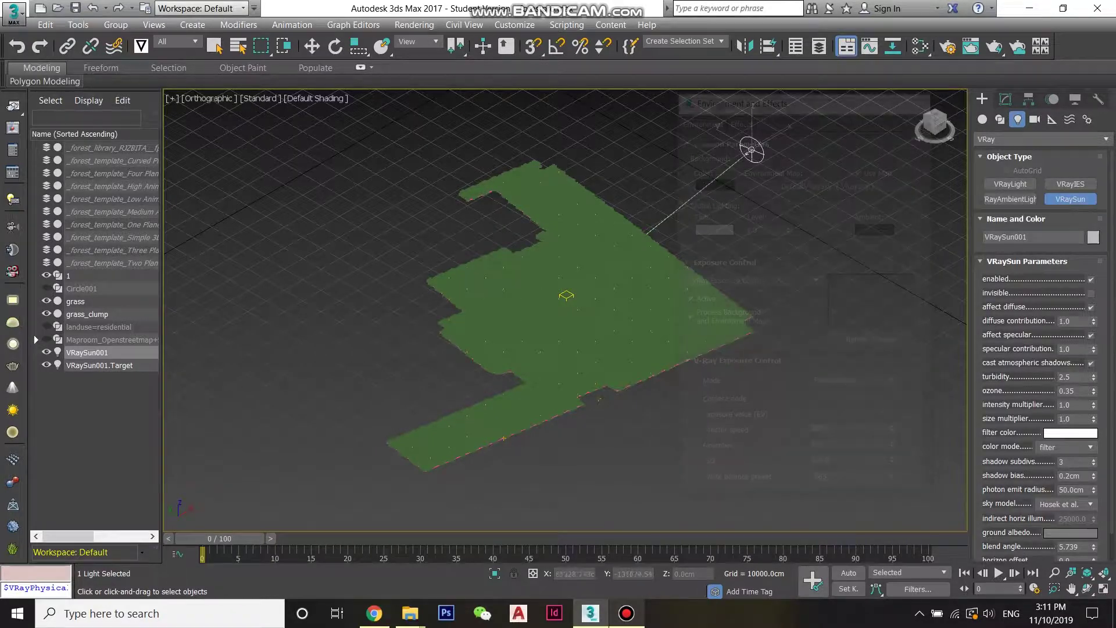
Show all four viewports and run the pasted MAXScript line that creates a V-Ray physical camera.
key(alt+w)
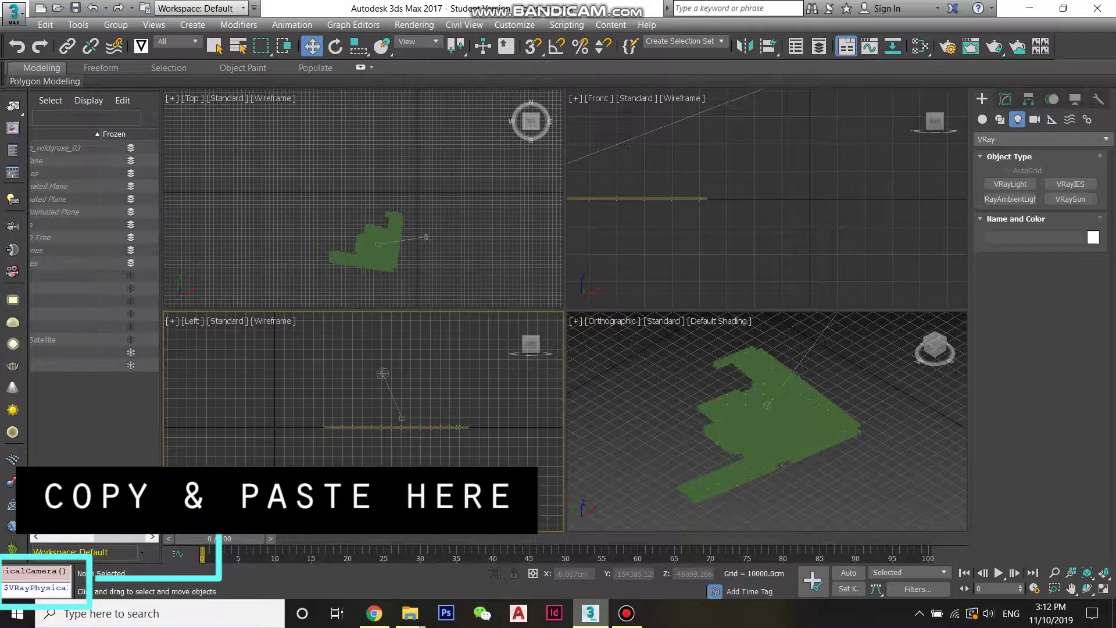
key(Return)
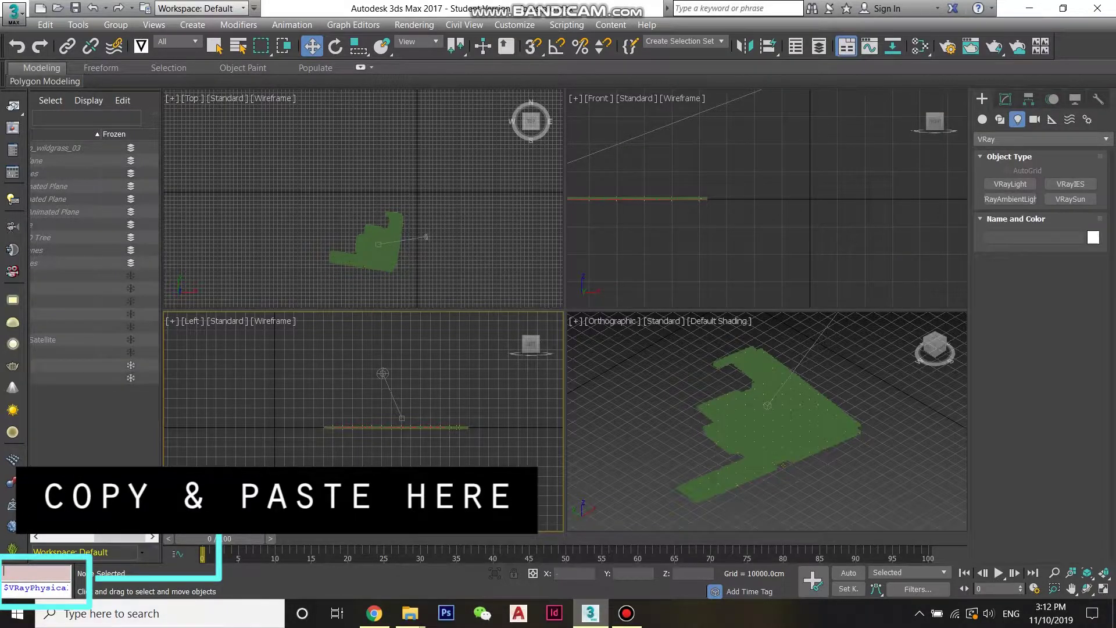
drag(119, 536, 67, 536)
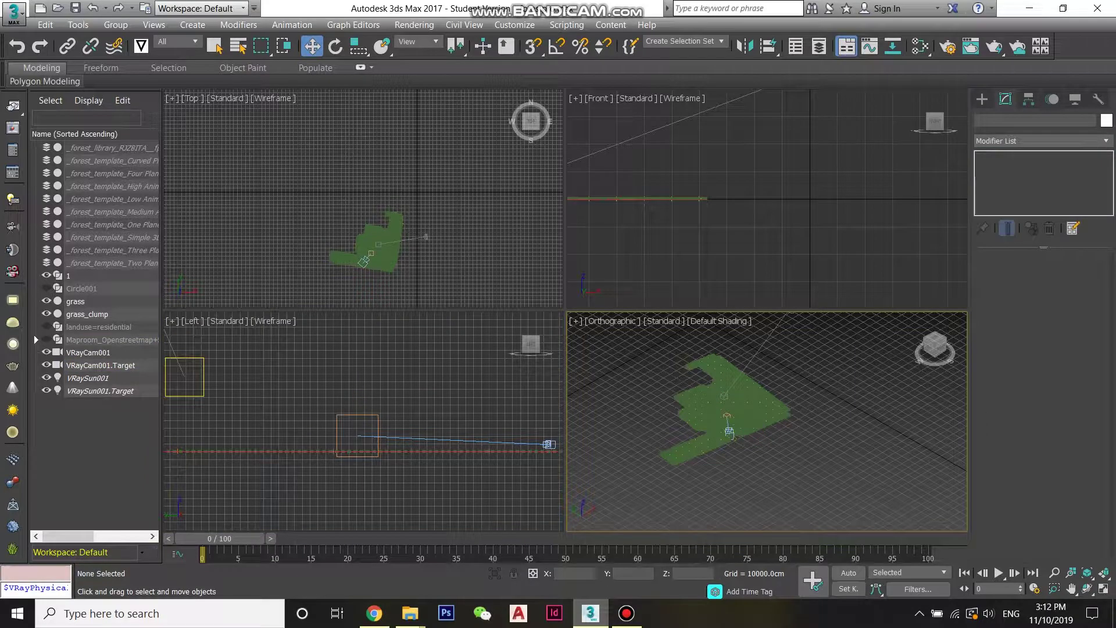
Change the orthographic viewport to the VRayCam001 view and render it.
click(612, 324)
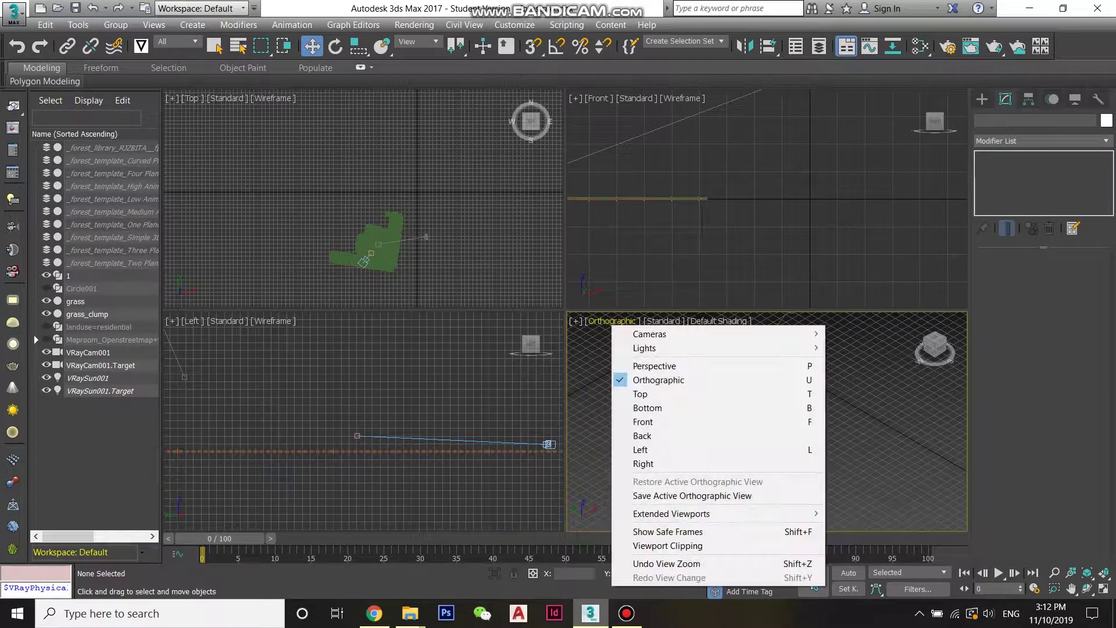
mouse_move(649, 334)
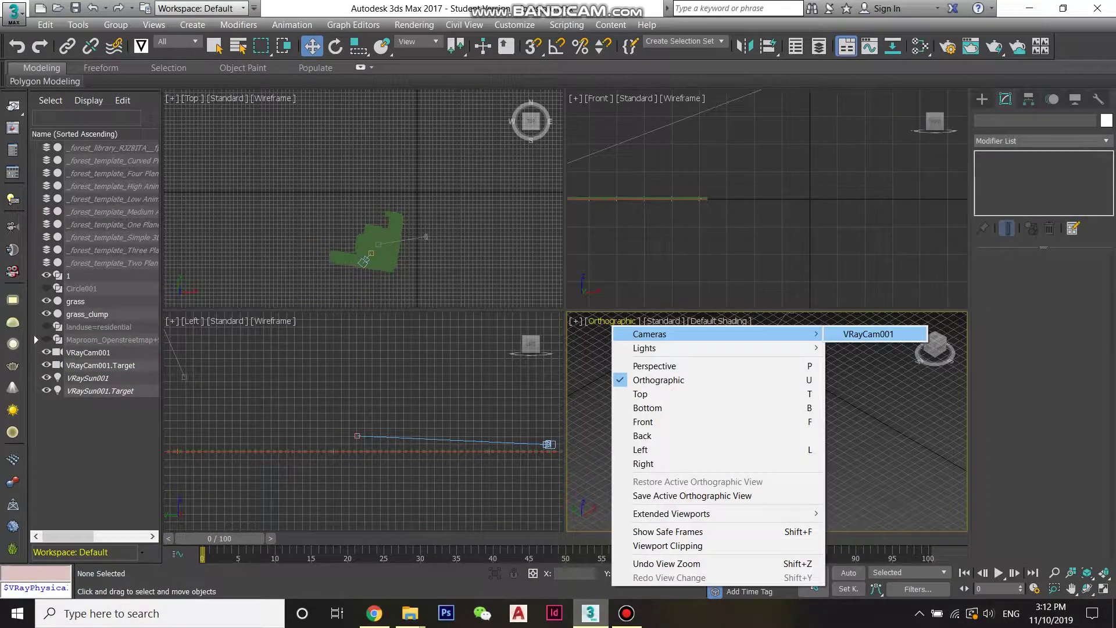
click(881, 331)
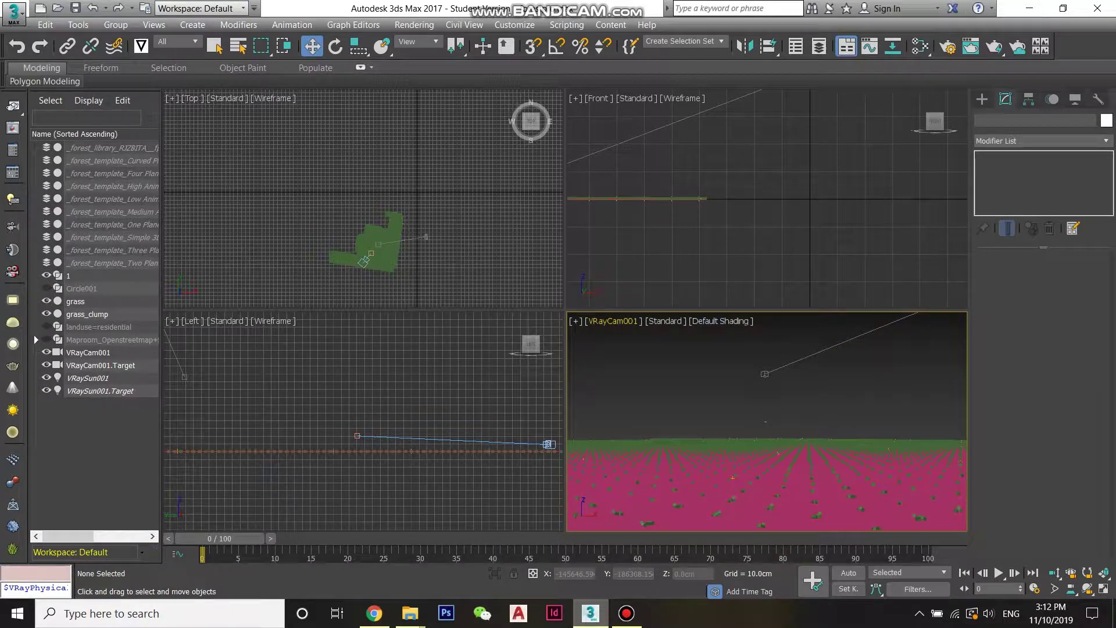
click(414, 25)
click(417, 40)
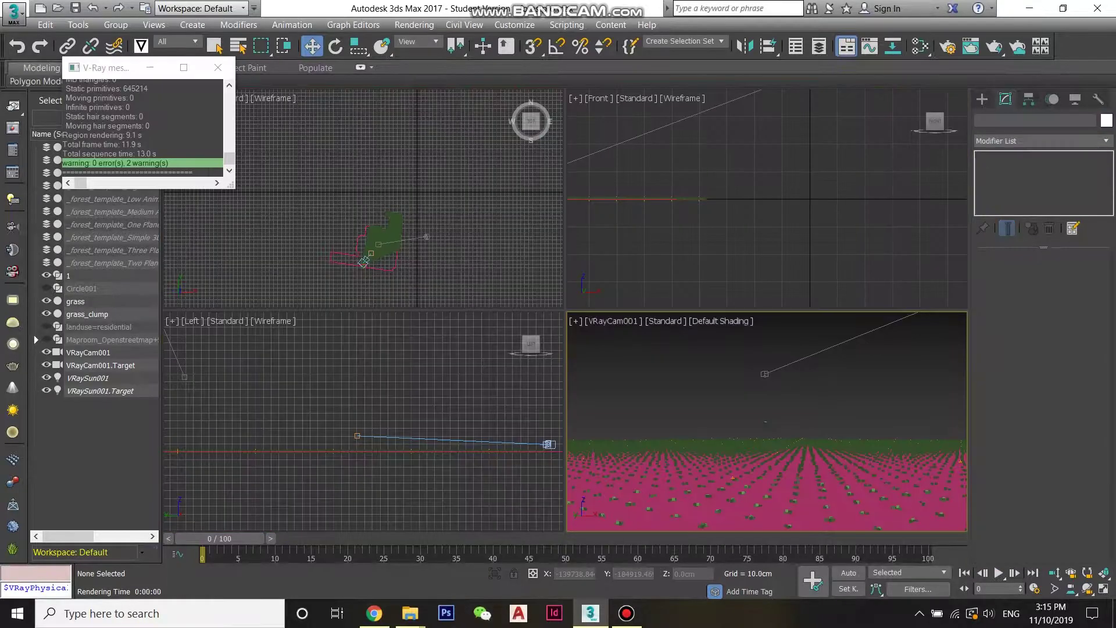
Assign the green VRayMtl material to the extruded ground 1.
key(m)
click(82, 276)
drag(391, 334, 444, 334)
drag(734, 476, 734, 476)
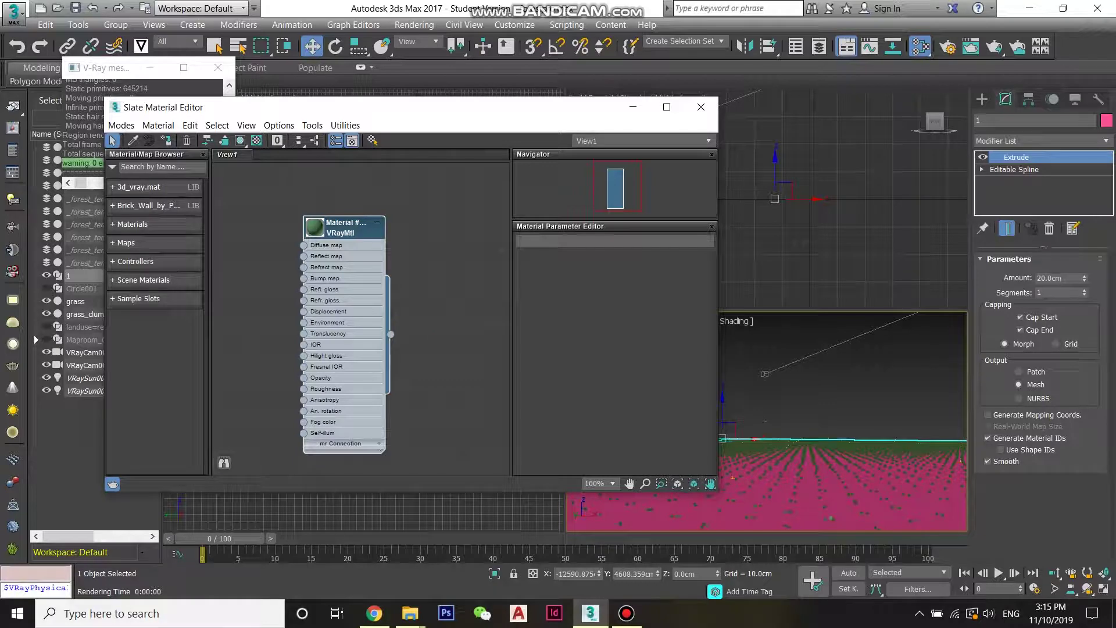
Shade ground 1 with its material color instead of its object color, and render the camera view.
click(1075, 98)
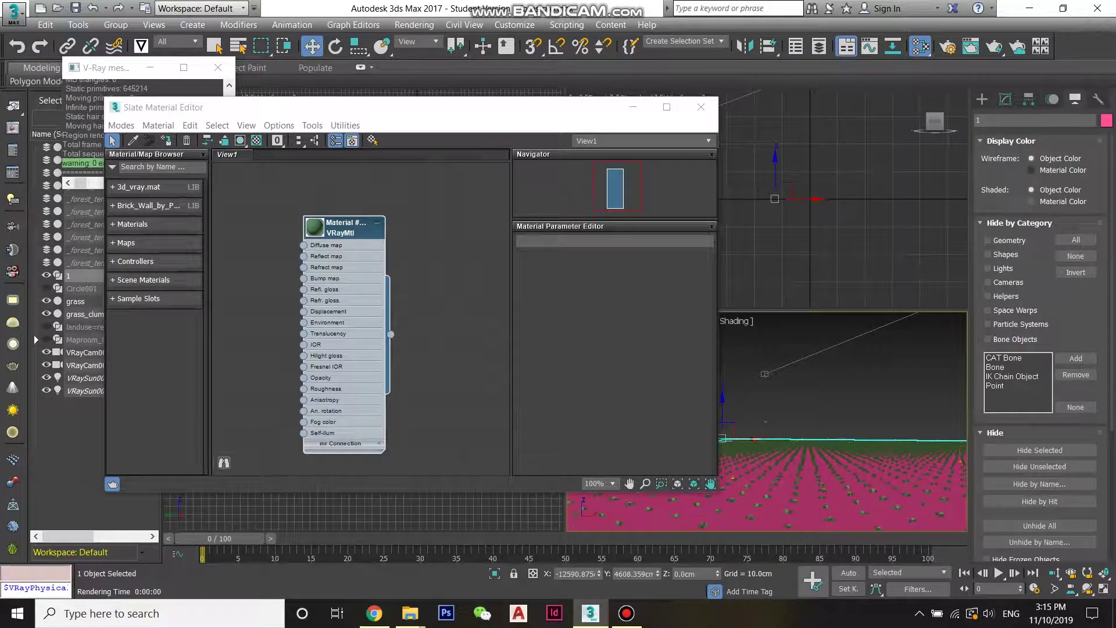
click(1032, 201)
click(701, 107)
click(686, 375)
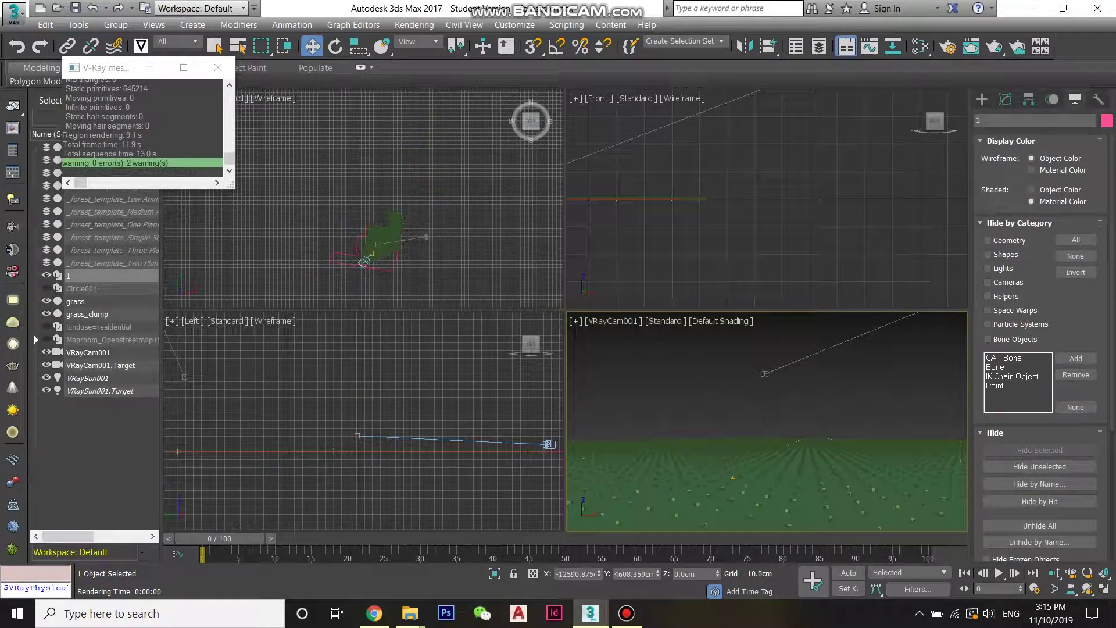
click(982, 99)
key(shift+q)
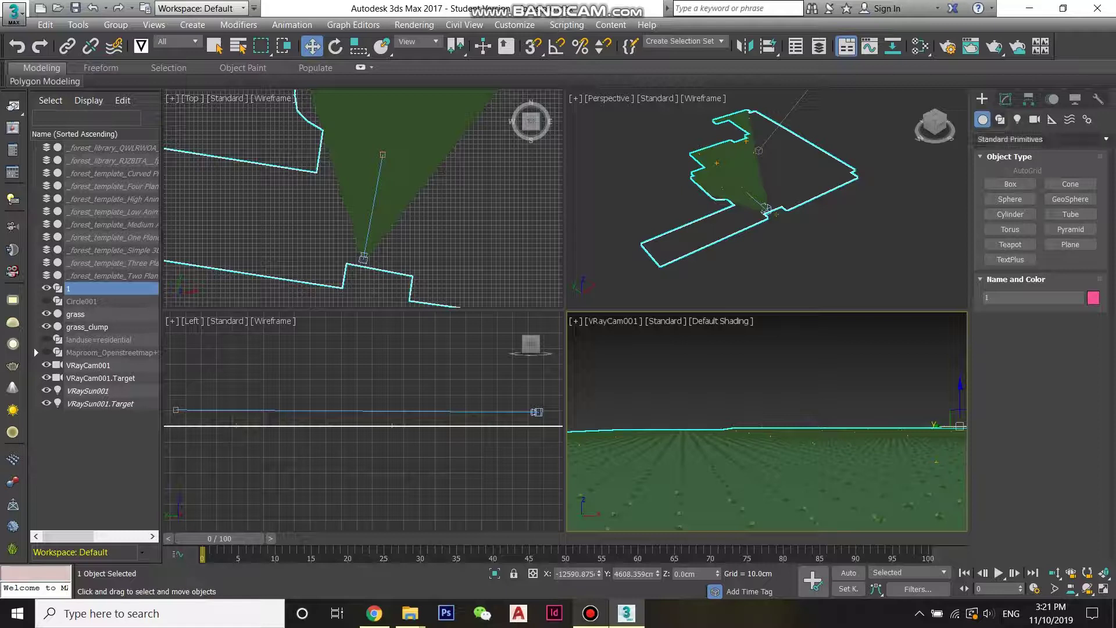
Create a Forest Pro scatter on ground 1 from a tree in the 3D Starter Library, with camera clipping enabled.
click(1040, 139)
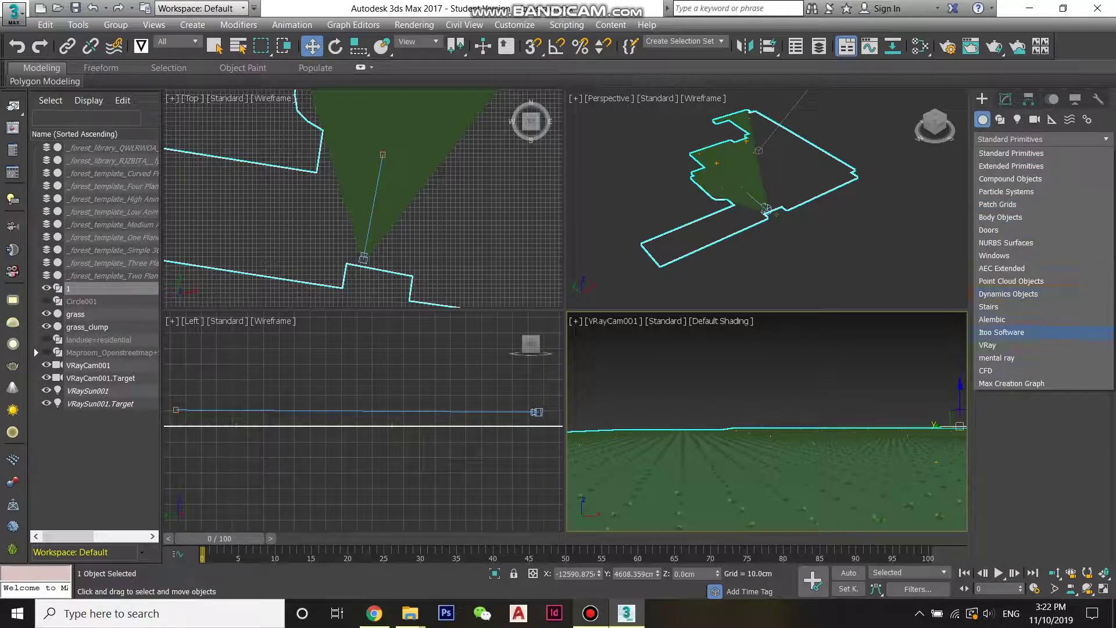
click(1001, 332)
click(1010, 183)
click(1041, 282)
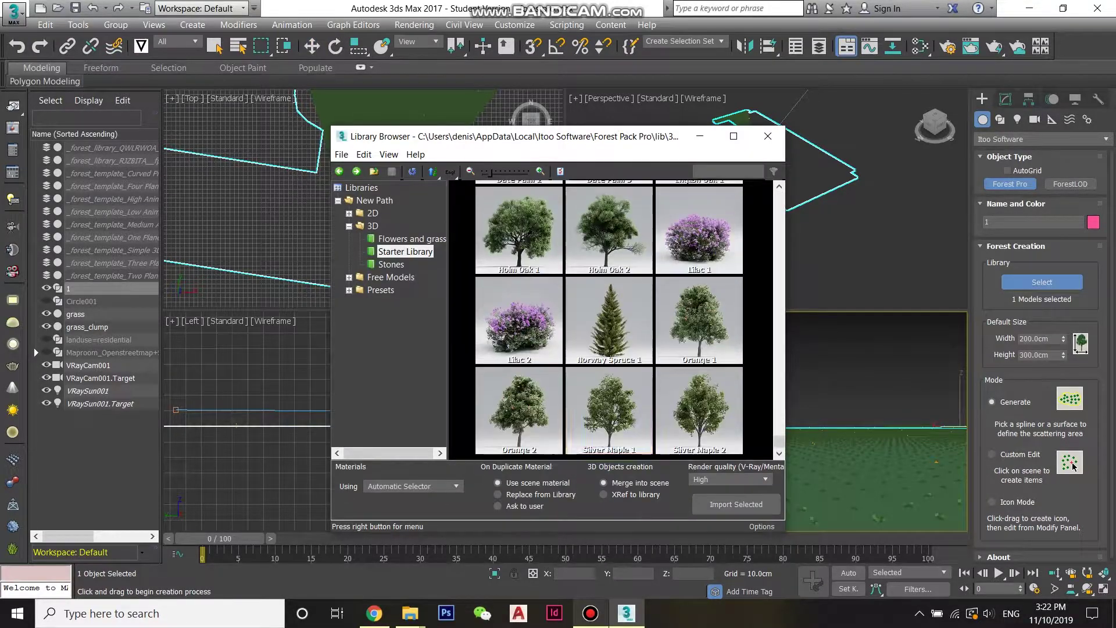
click(736, 504)
click(738, 429)
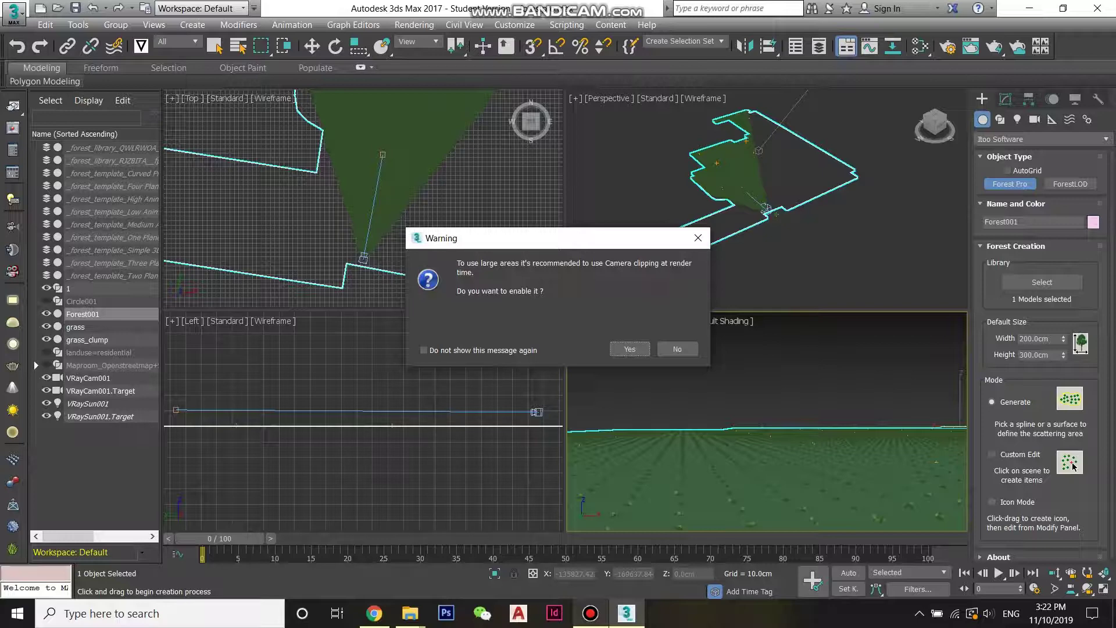
key(Return)
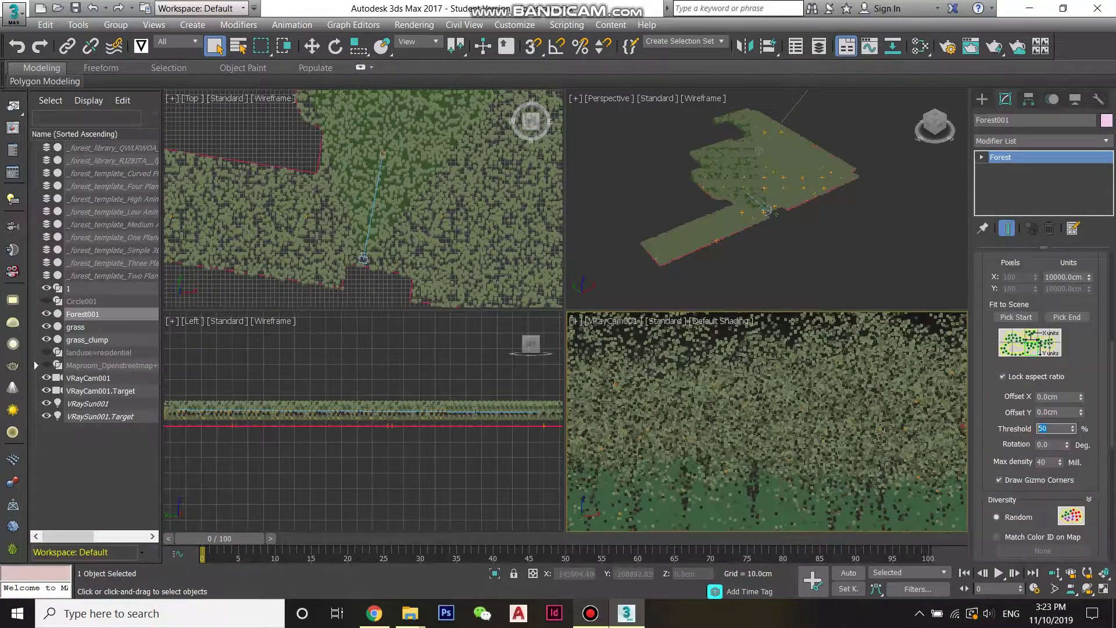
Set the tree scatter's distribution threshold to 90% and its density to 30000 cm in X units.
text(90)
key(Return)
double_click(1061, 278)
text(30000)
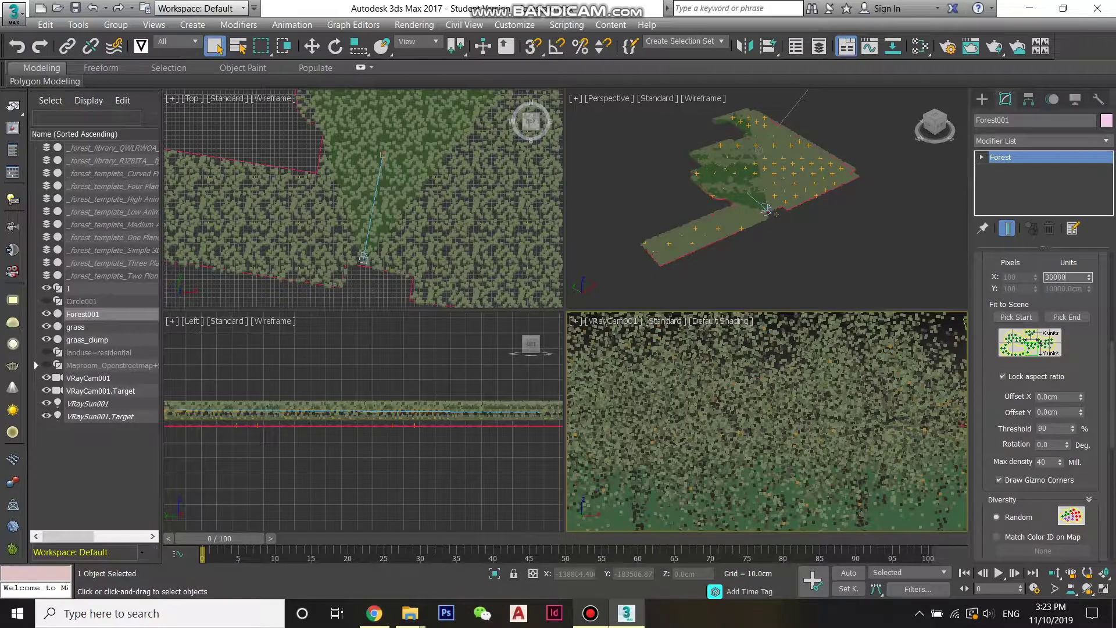
key(Return)
scroll(1035, 407, up, 5)
click(1015, 264)
click(1014, 359)
scroll(1023, 373, down, 6)
scroll(1023, 373, up, 3)
scroll(1023, 372, up, 5)
click(1015, 361)
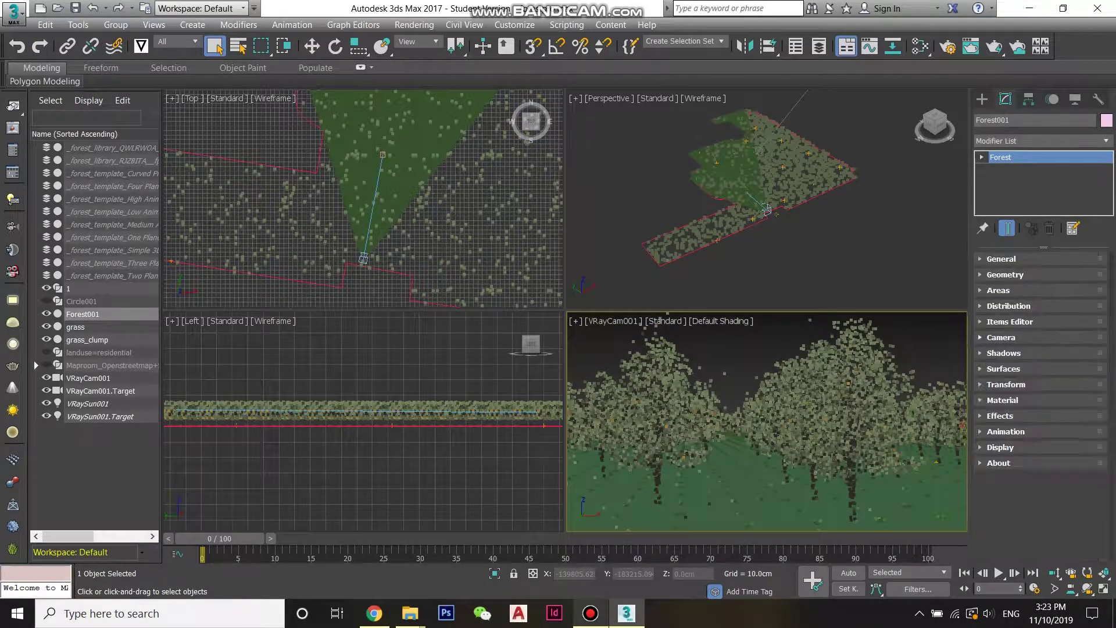
Enable random translation, rotation and scale for the scattered trees.
click(1015, 381)
scroll(1023, 384, down, 5)
click(1055, 301)
click(1055, 487)
scroll(1035, 395, up, 2)
click(1059, 262)
scroll(363, 244, up, 3)
Reposition the V-Ray camera and its target in the Top view to frame the trees, and render the camera view.
click(418, 232)
click(444, 250)
key(w)
drag(443, 249, 349, 245)
drag(483, 115, 407, 199)
scroll(363, 199, up, 4)
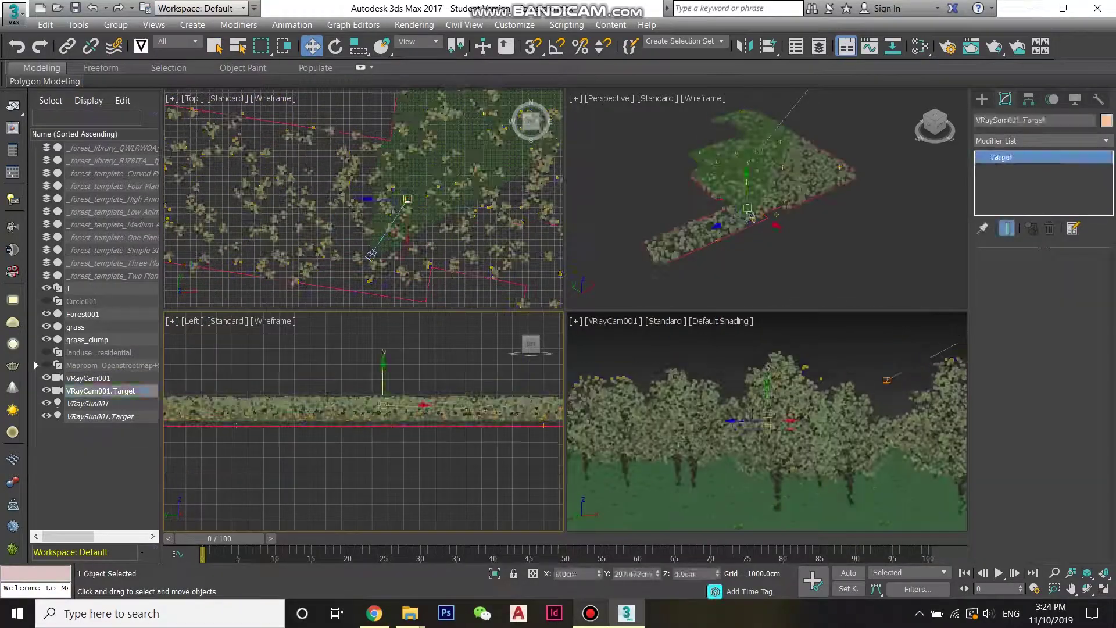
click(374, 256)
click(767, 349)
key(shift+q)
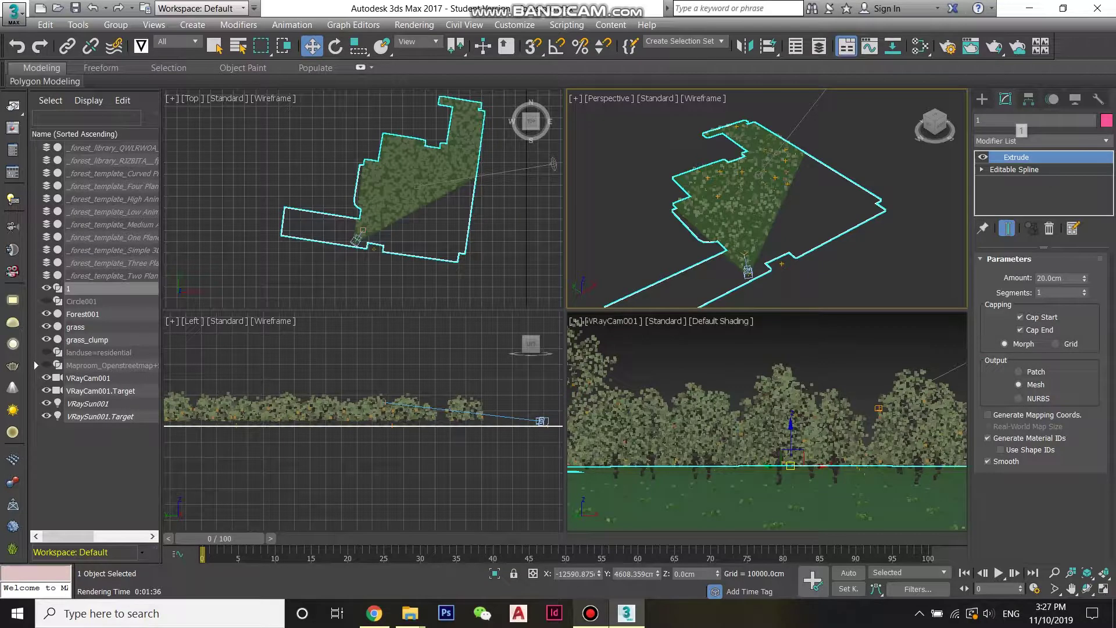
Add a Noise modifier to the extruded ground 1.
click(1106, 141)
key(n)
key(Return)
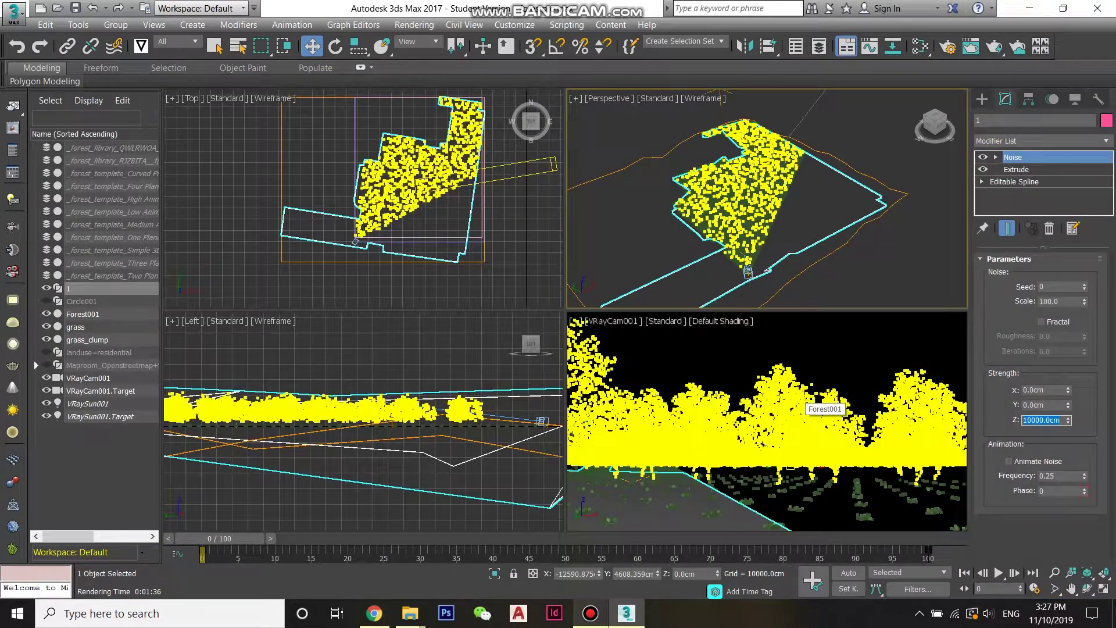
Set the ground's Noise strength to 5000 cm in X, Y and Z.
double_click(1038, 390)
text(5000)
key(Tab)
text(5000)
key(Return)
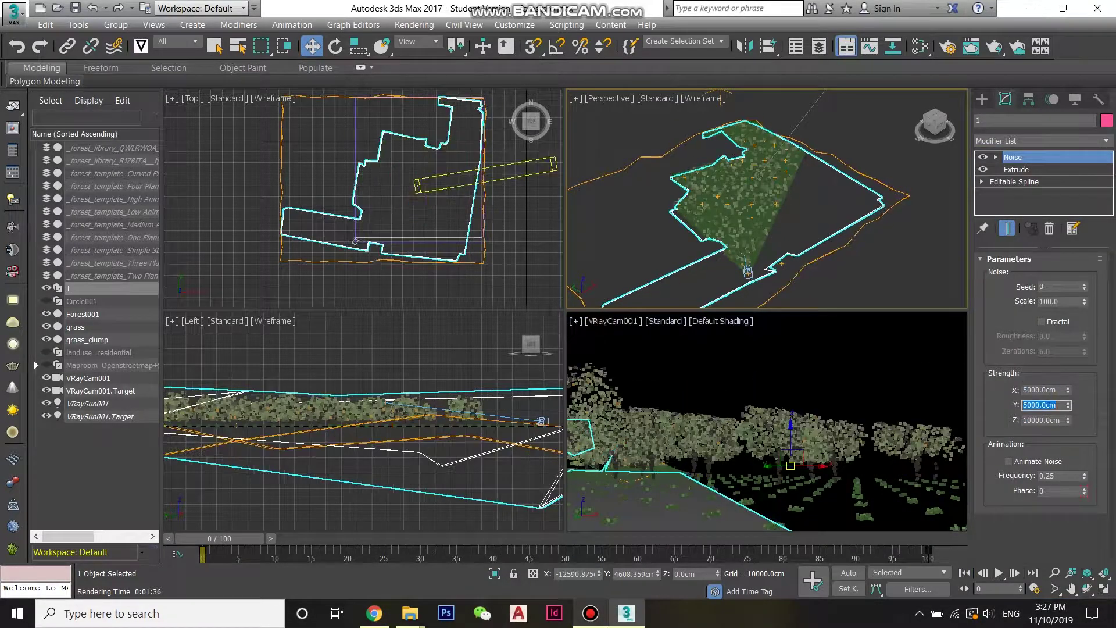
key(Tab)
text(5000)
key(Return)
Add a TurboSmooth modifier on top of the Noise modifier of ground 1.
click(895, 261)
scroll(796, 181, down, 3)
click(668, 494)
click(1105, 141)
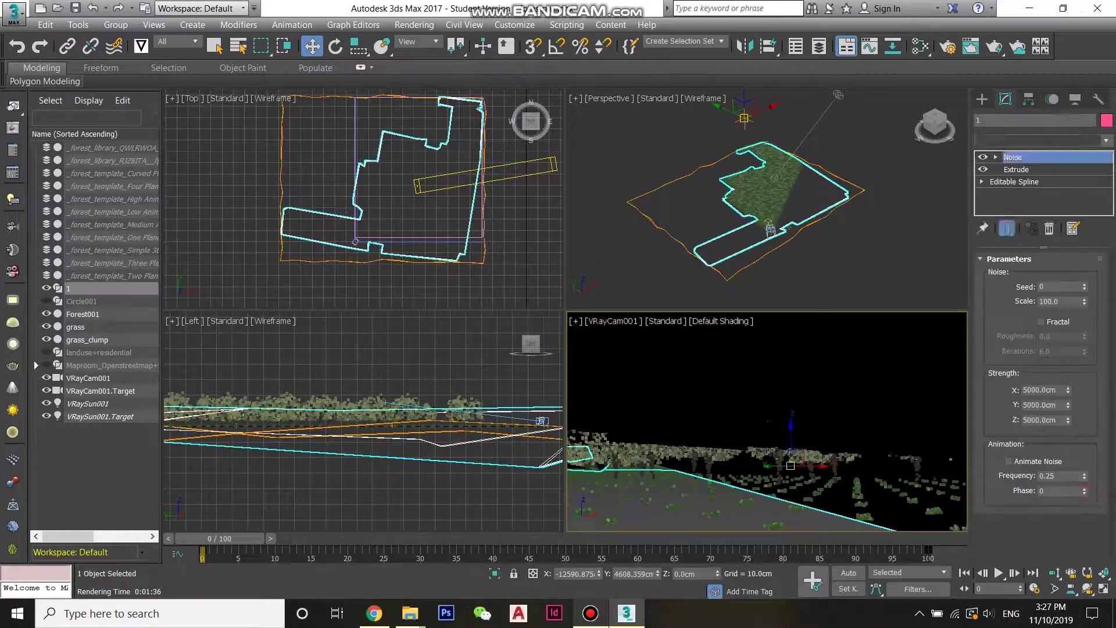
key(t)
click(1009, 374)
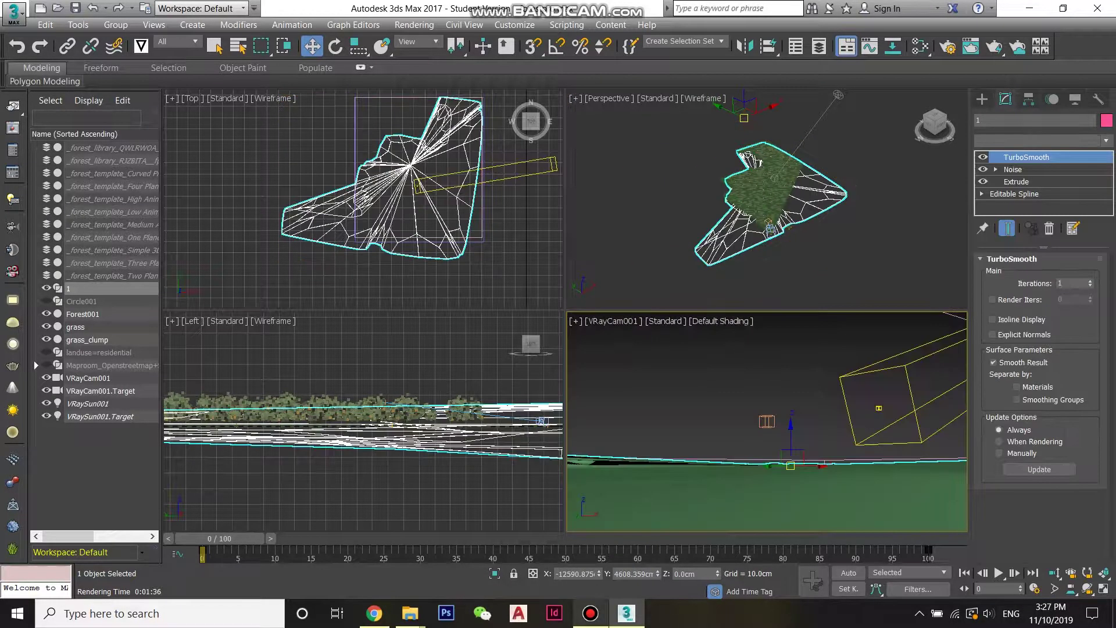
Make the trees of Forest001 follow the smoothed terrain, with ground 1 as their surface.
click(765, 180)
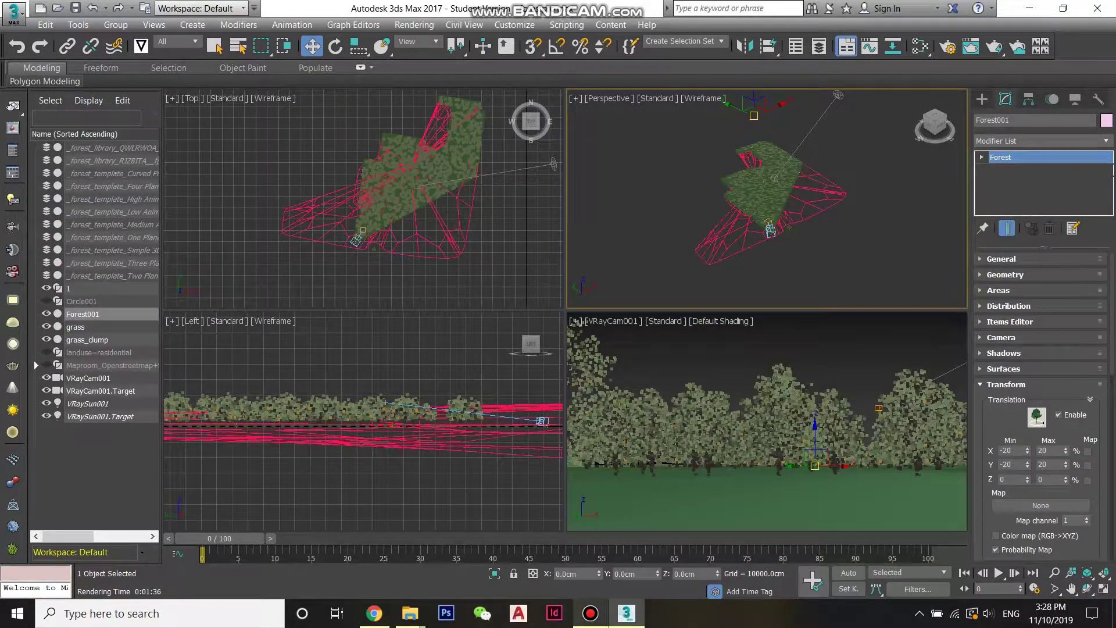
scroll(1040, 407, down, 5)
scroll(1041, 407, up, 3)
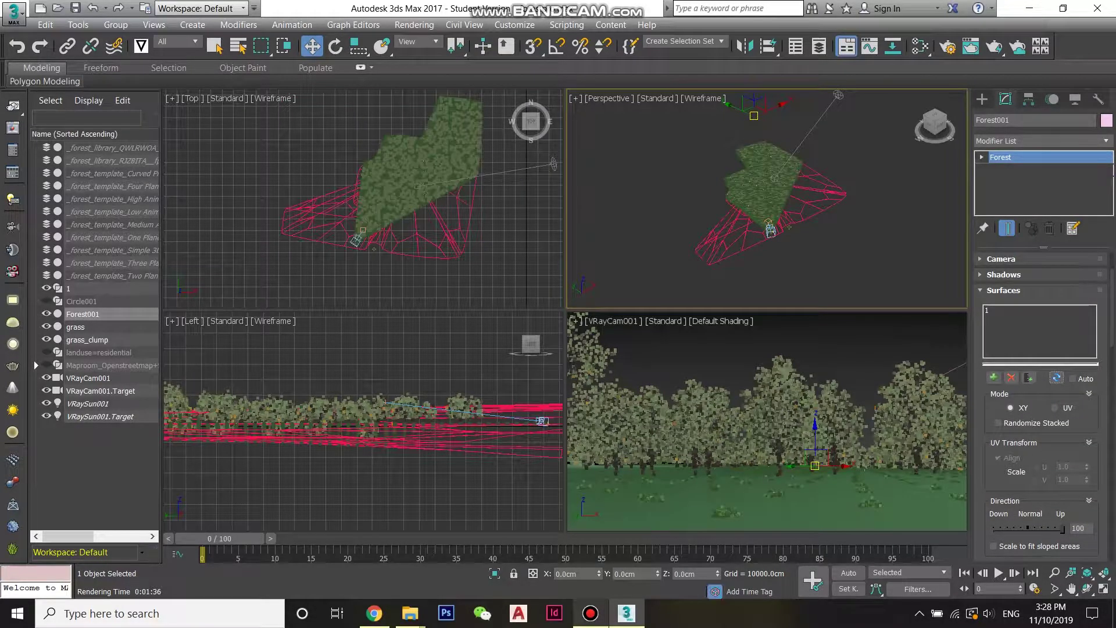
click(840, 351)
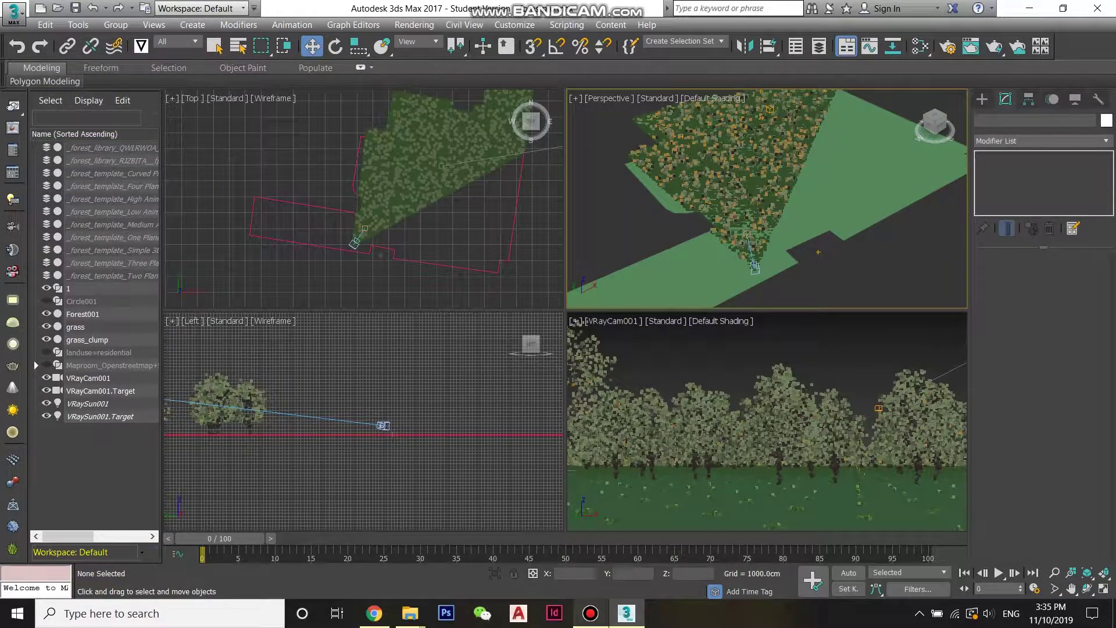
Select the Maproom OpenStreetMap group with its child objects and unhide it.
double_click(34, 360)
click(36, 365)
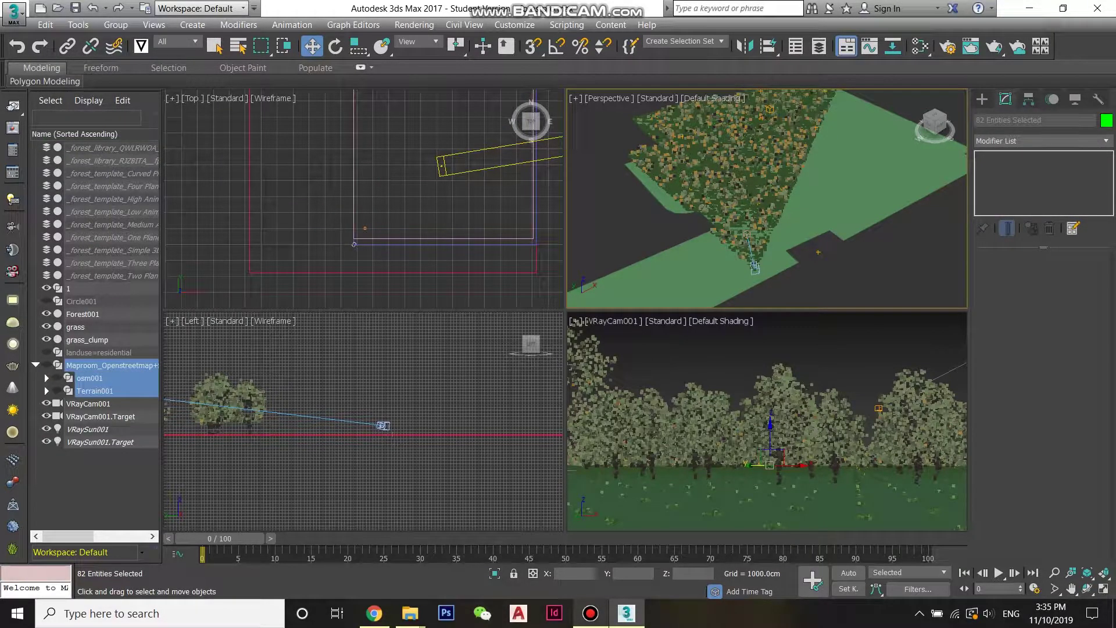
click(36, 365)
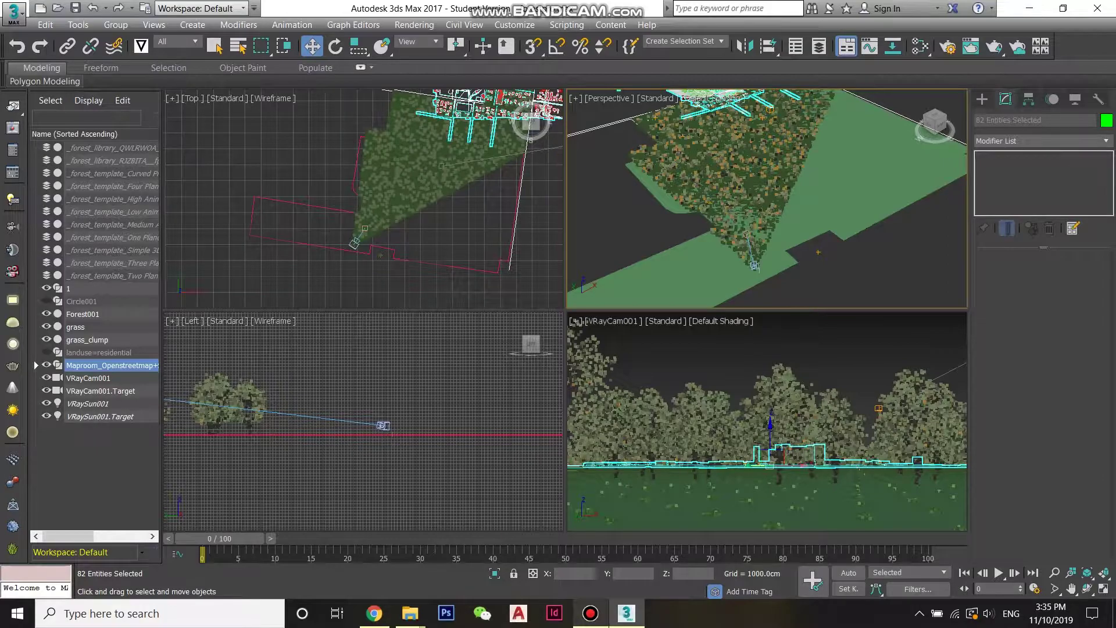
Move VRayCam001 and its target in the Top view in among the OpenStreetMap buildings.
click(360, 235)
scroll(360, 235, up, 3)
drag(360, 234, 362, 201)
scroll(362, 201, up, 3)
click(400, 279)
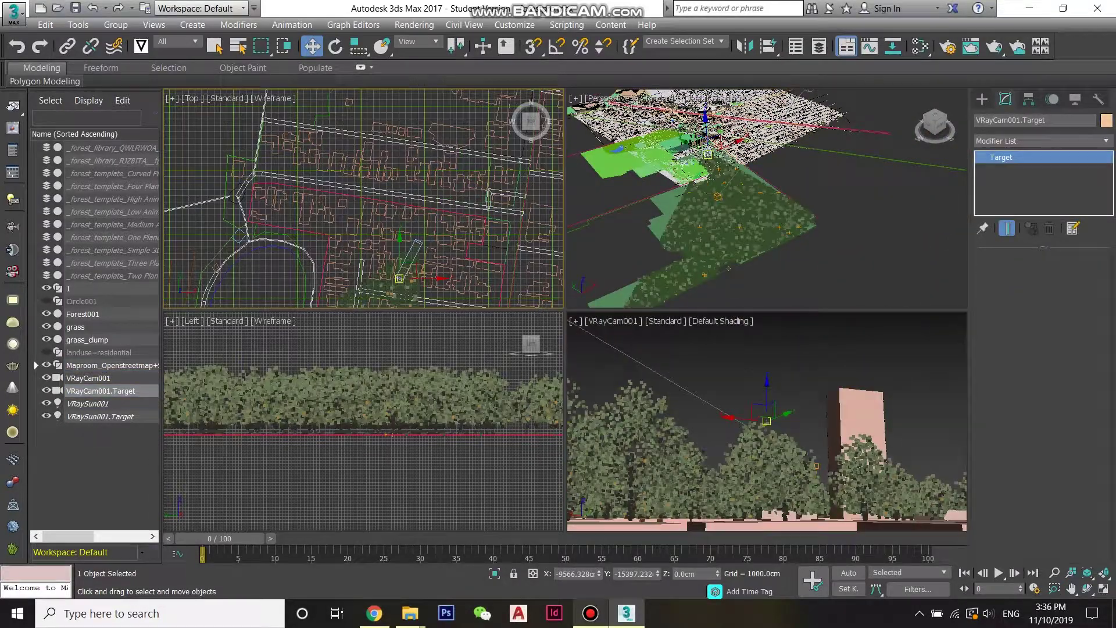
Fine-tune the camera and target positions between the houses to frame the lawn, trees and surrounding buildings.
scroll(399, 278, up, 3)
click(423, 187)
scroll(364, 434, down, 5)
scroll(363, 430, up, 5)
click(456, 430)
scroll(383, 279, up, 3)
drag(370, 288, 383, 298)
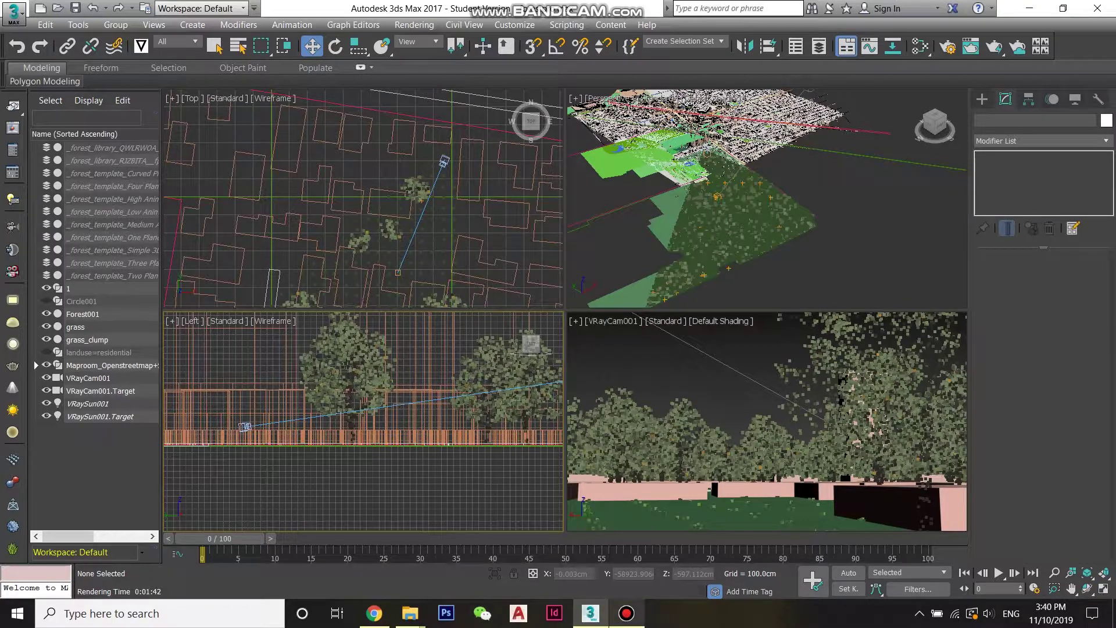
Set the Silver Maple geometry scale of Forest001 to 50% and render the VRayCam001 view.
click(352, 382)
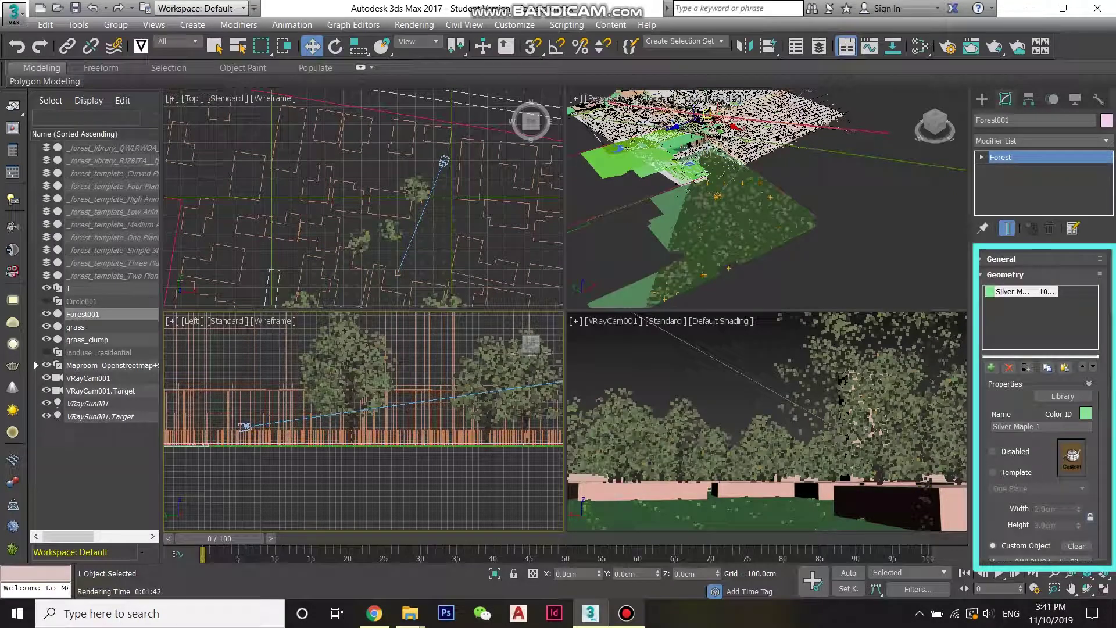
scroll(1036, 466, down, 3)
double_click(1054, 483)
text(50)
key(Return)
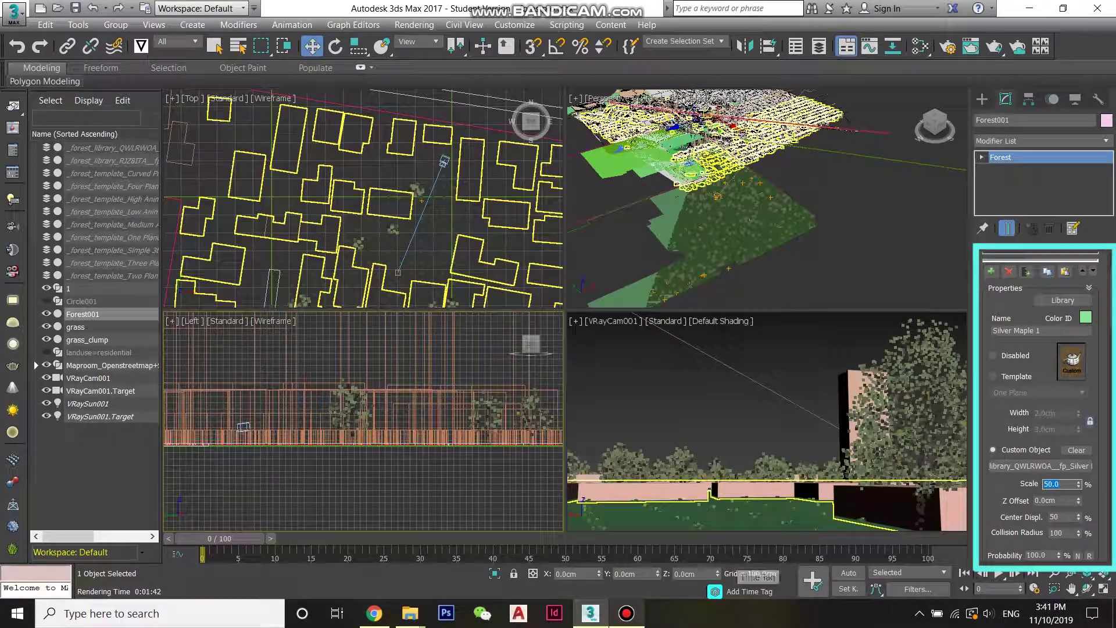
key(shift+q)
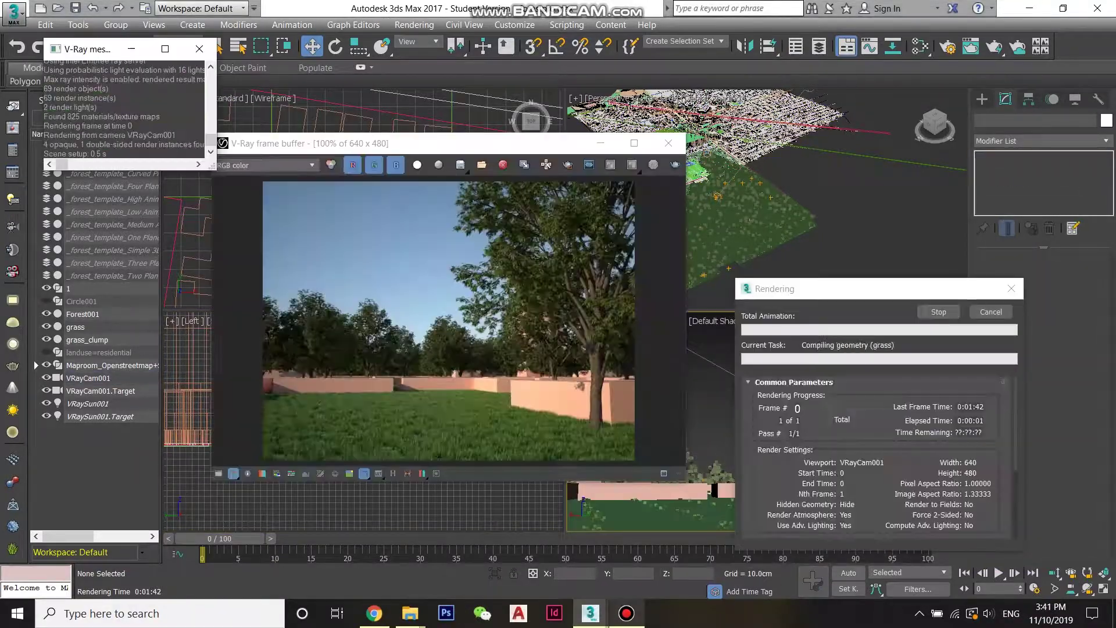